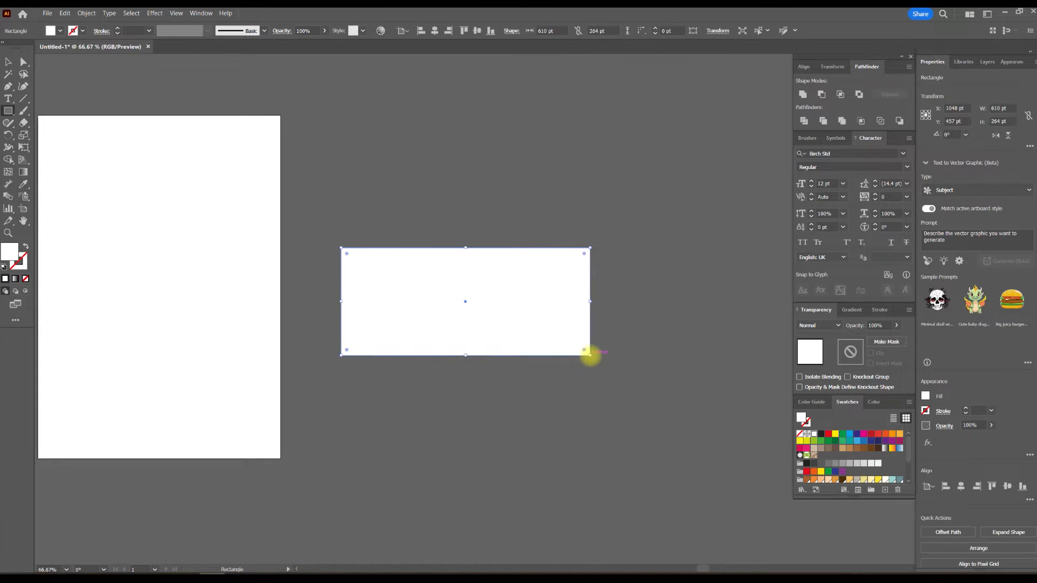
- Split the white rectangle into a grid of 10 rows and 20 columns, with the preview enabled
left_click(8, 61)
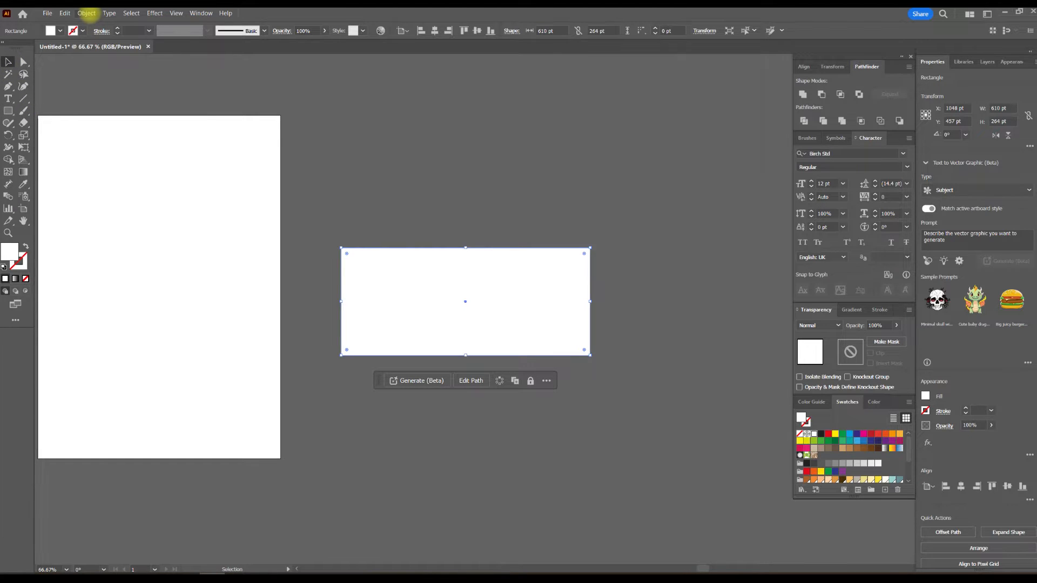
left_click(87, 13)
mouse_move(133, 255)
mouse_move(139, 233)
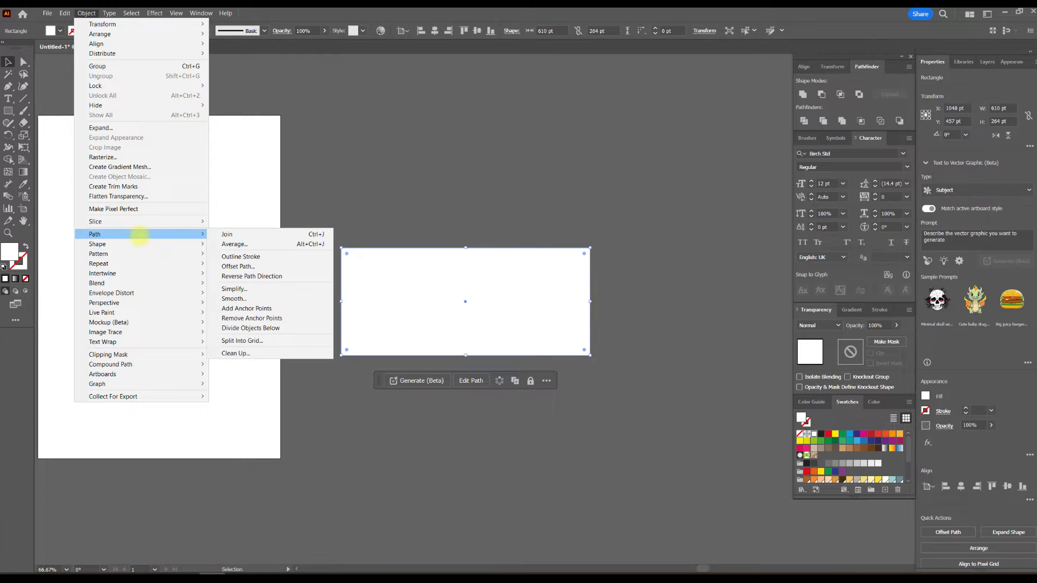
left_click(285, 340)
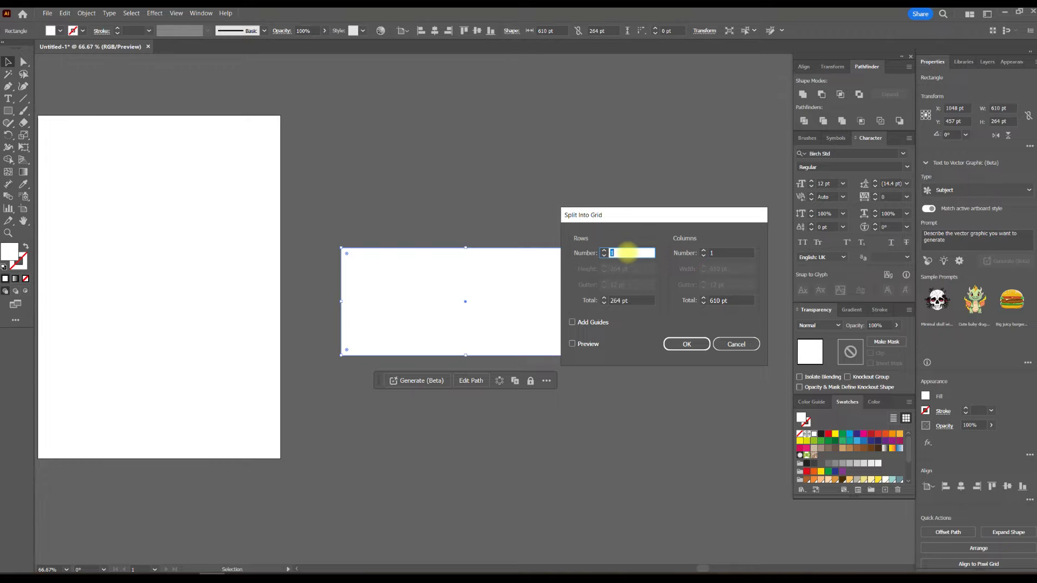
type("10")
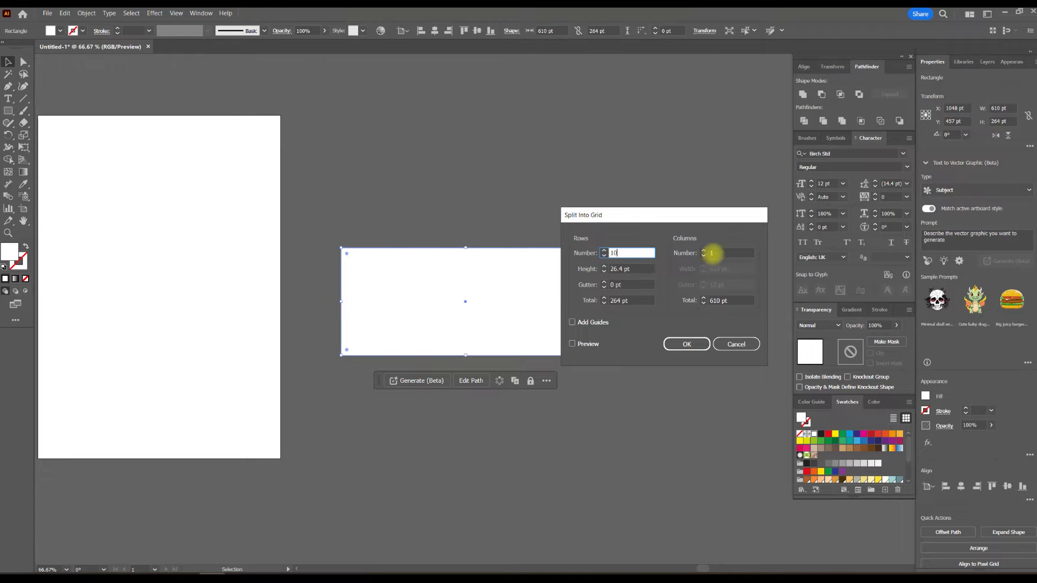
left_click(711, 253)
type("20")
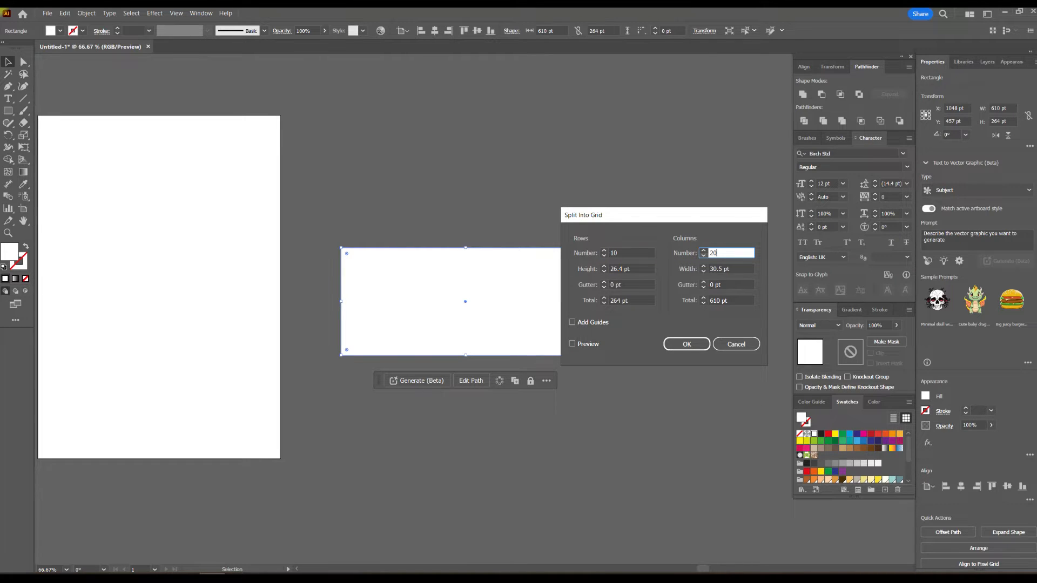
left_click(572, 344)
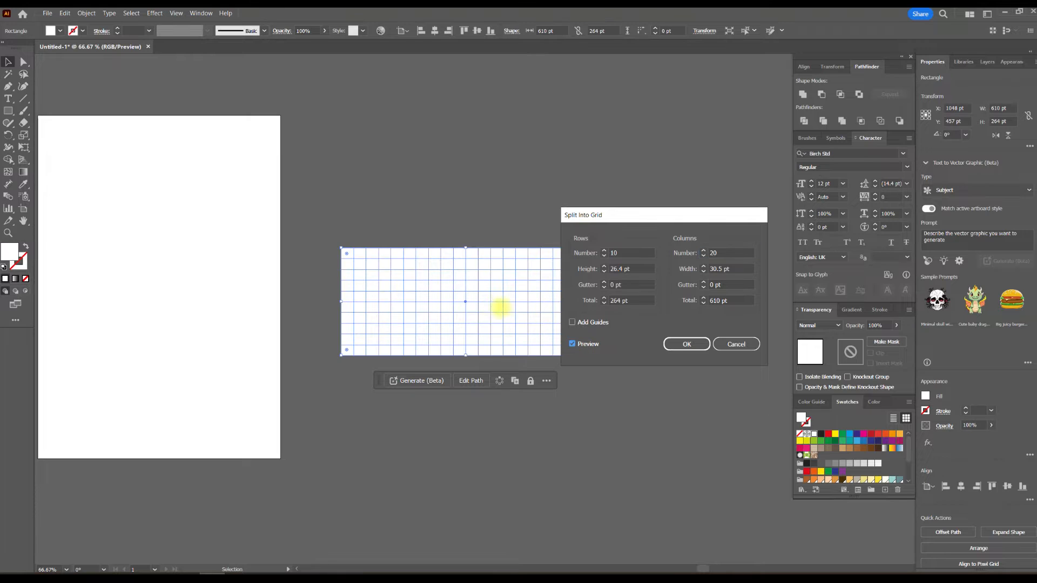
key("Up")
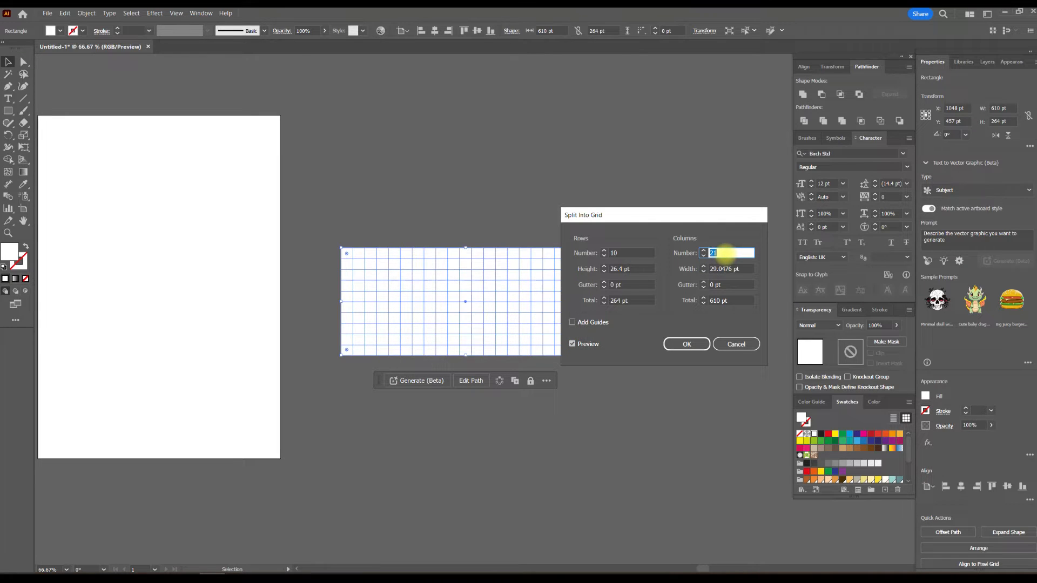
key("Up")
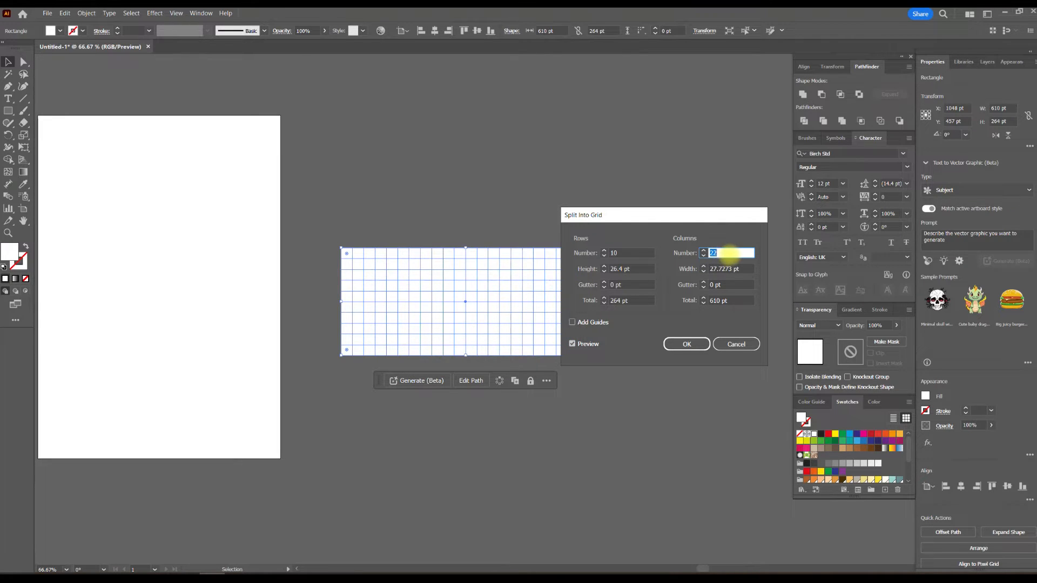
key("Down")
key("Down")
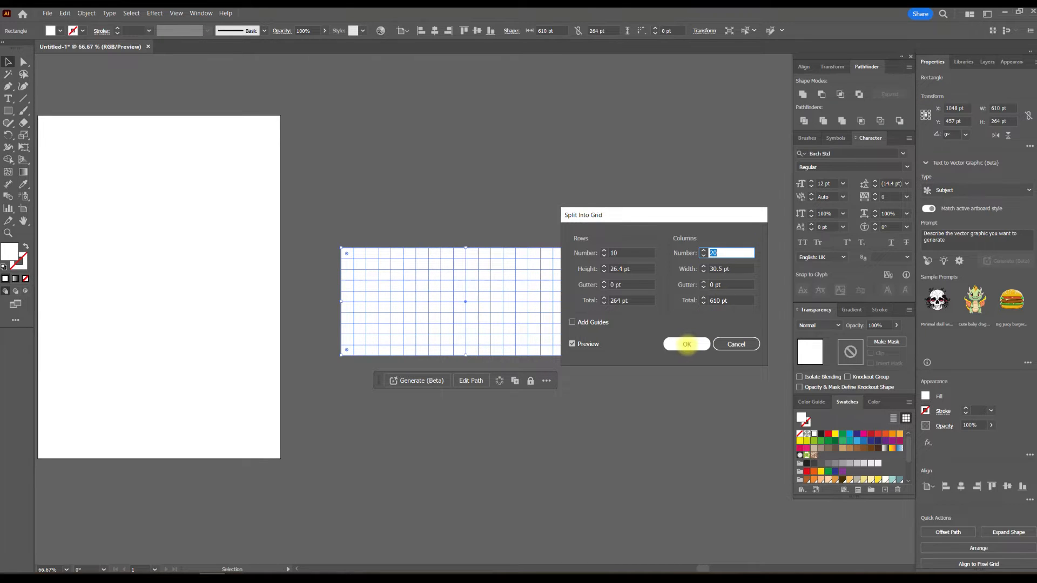
left_click(687, 342)
- Inspect individual cells in the grid's upper row by selecting them one at a time
scroll(486, 291, "up", 2, "alt")
scroll(488, 291, "up", 1, "alt")
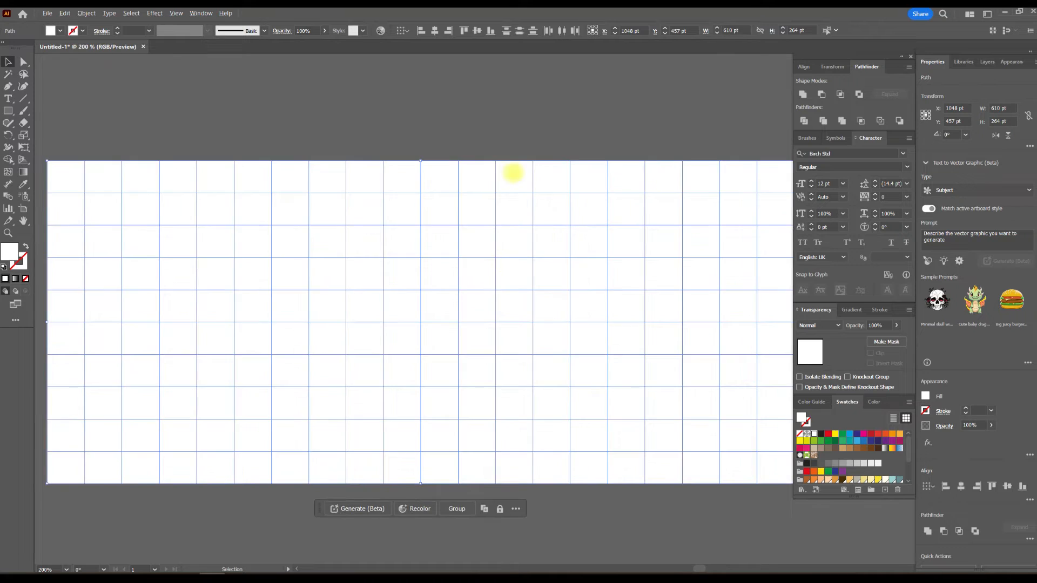
left_click(482, 169)
left_click(524, 168)
left_click(542, 169)
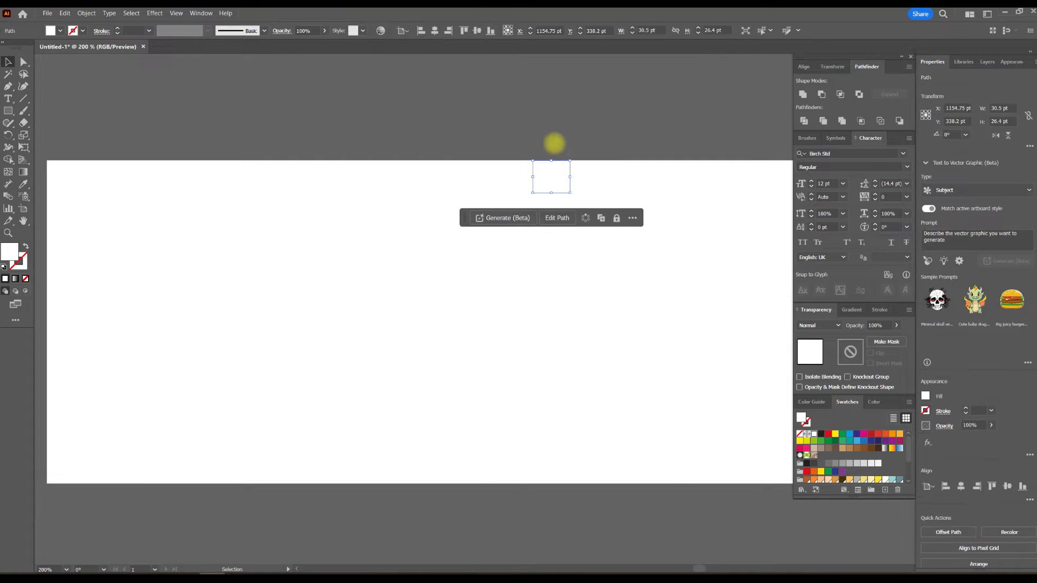
left_click(535, 157)
- Select the whole grid, activate the Shape Builder tool and set the fill to black
scroll(533, 158, "down", 2, "alt")
key("ctrl+a")
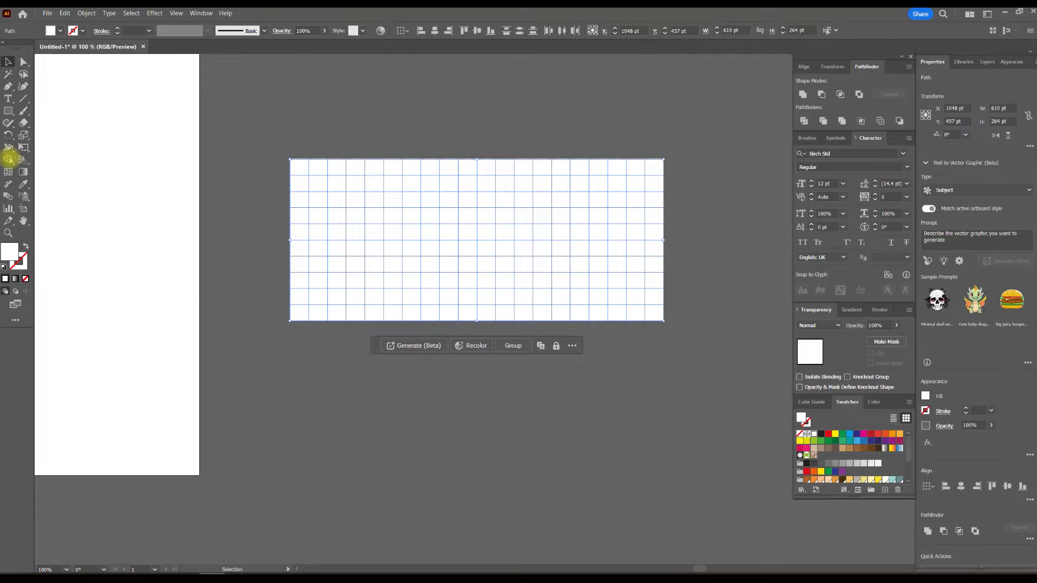
left_click(9, 160)
left_click(60, 30)
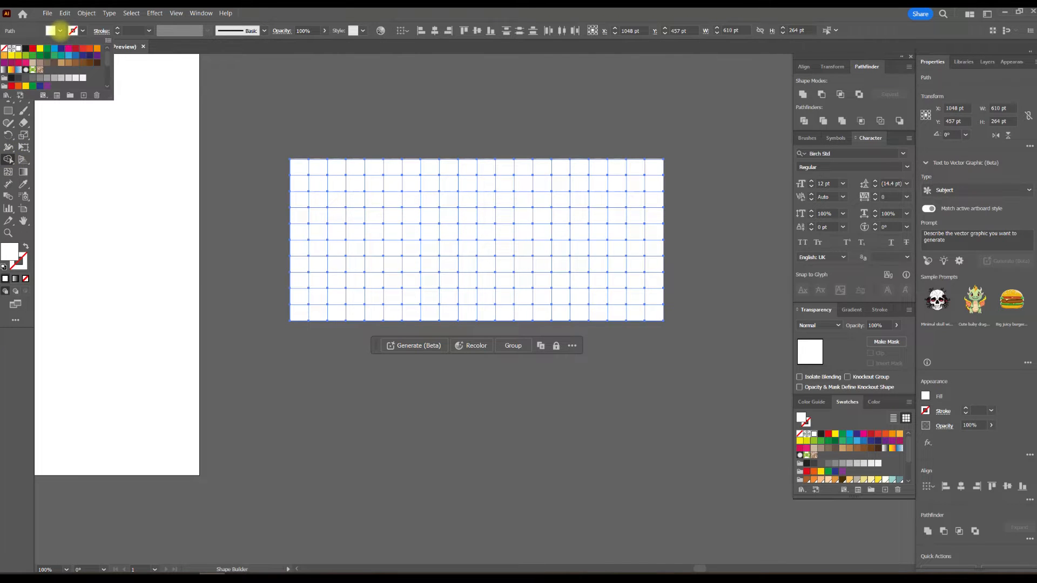
left_click(26, 48)
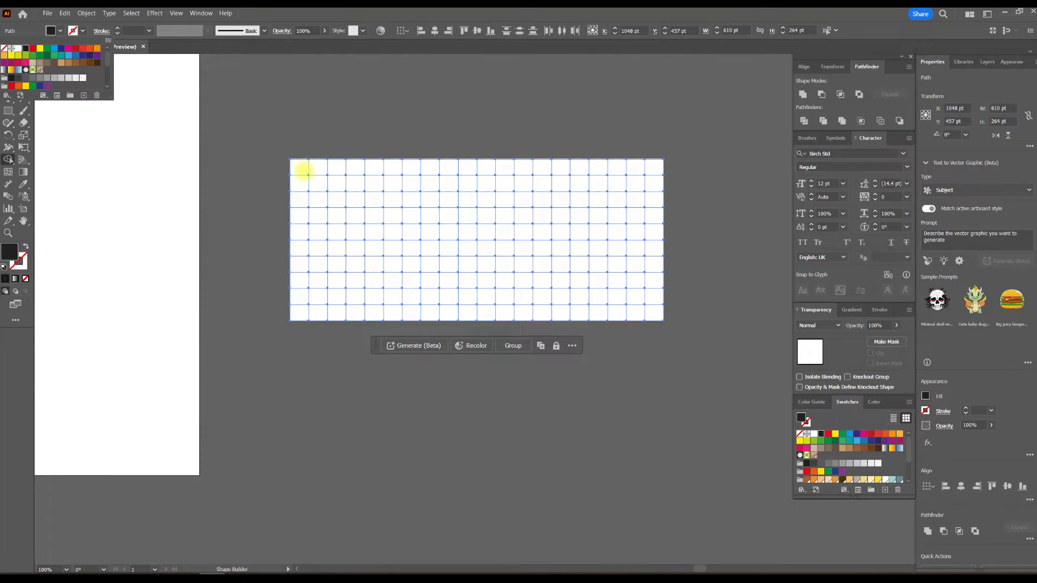
left_click(337, 147)
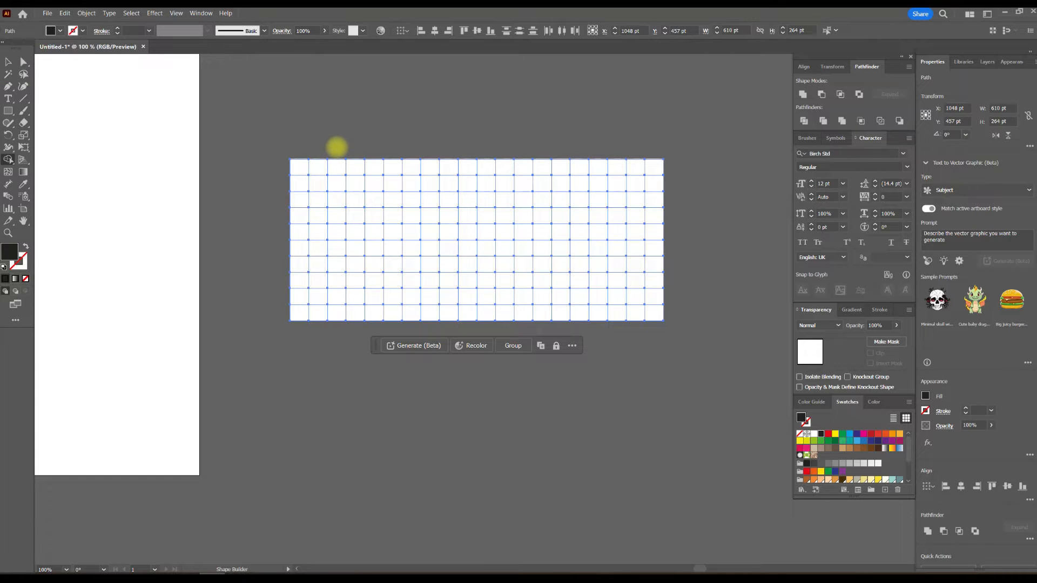
- Merge scattered pairs of adjacent cells into black horizontal and vertical blocks across the left and middle of the grid
left_click_drag(336, 167, 336, 184)
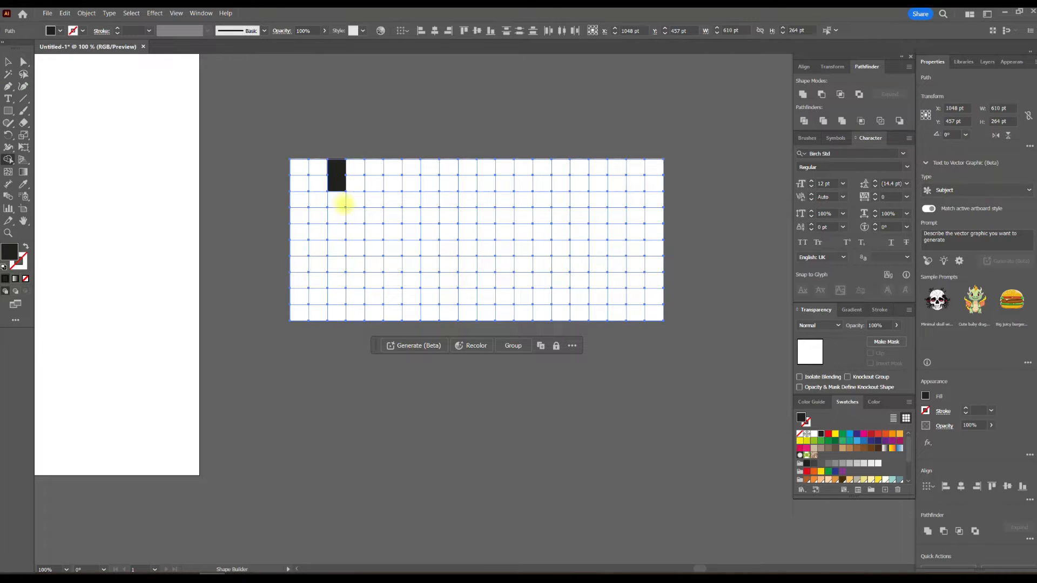
left_click_drag(280, 215, 324, 215)
left_click_drag(466, 199, 467, 201)
left_click_drag(374, 246, 375, 250)
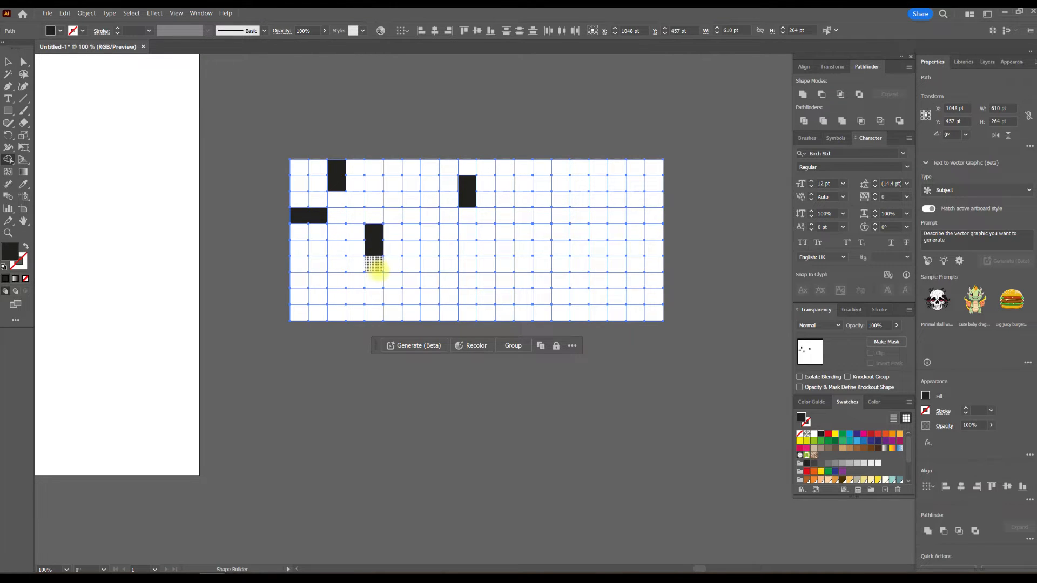
left_click_drag(412, 281, 412, 282)
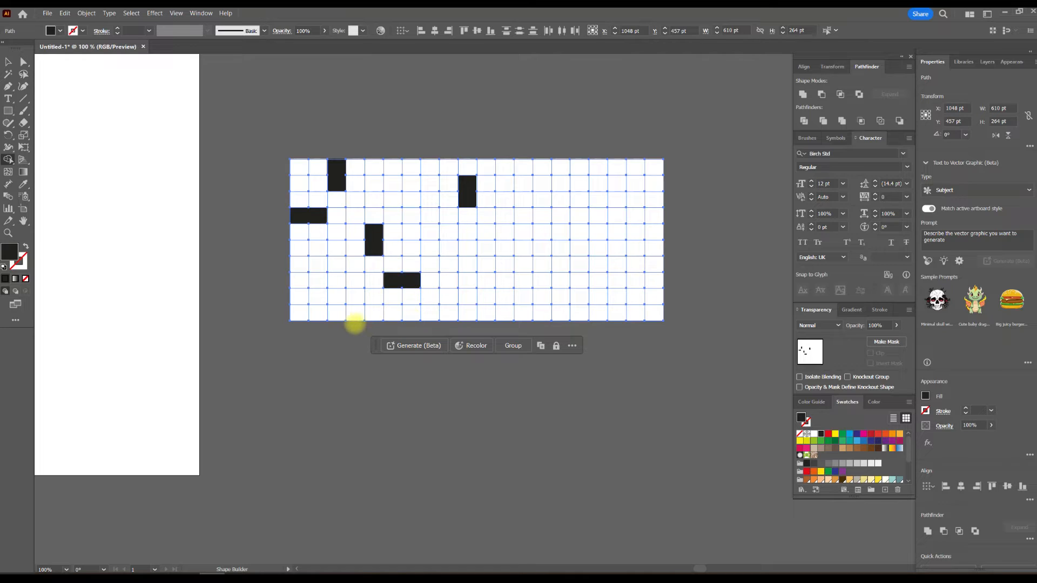
left_click_drag(336, 298, 337, 304)
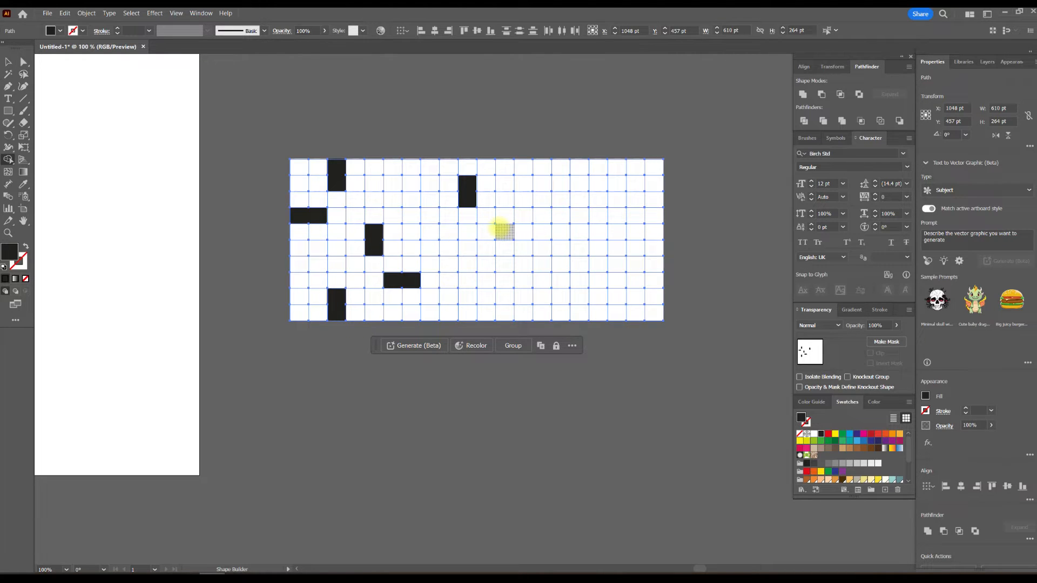
left_click_drag(515, 216, 519, 217)
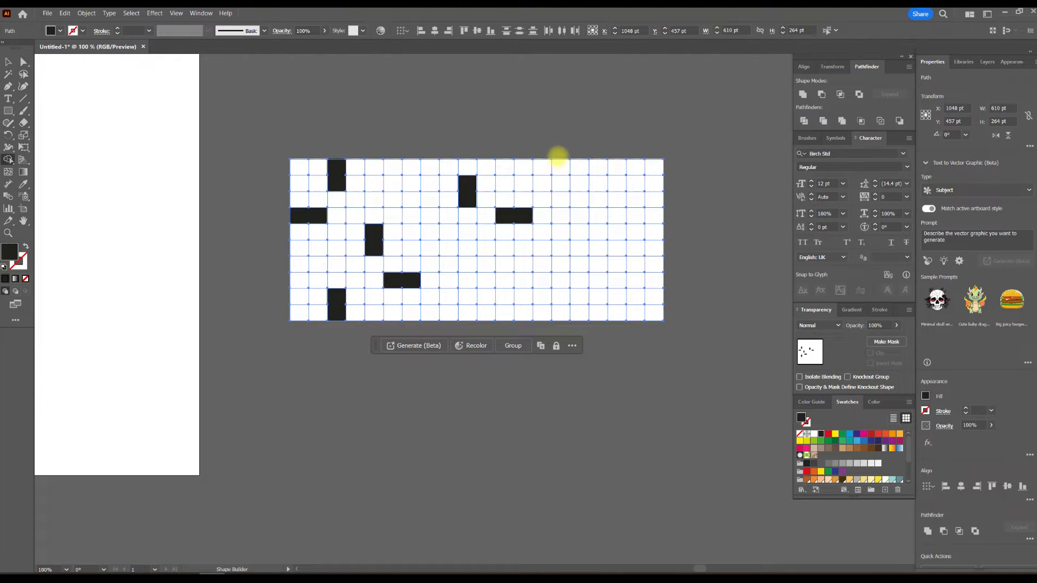
- Merge more cell pairs into black blocks and fill some single cells black, mainly across the grid's right half
left_click(560, 167)
mouse_move(598, 184)
left_mouse_down()
mouse_move(600, 213)
mouse_move(608, 200)
left_mouse_up()
key("ctrl+z")
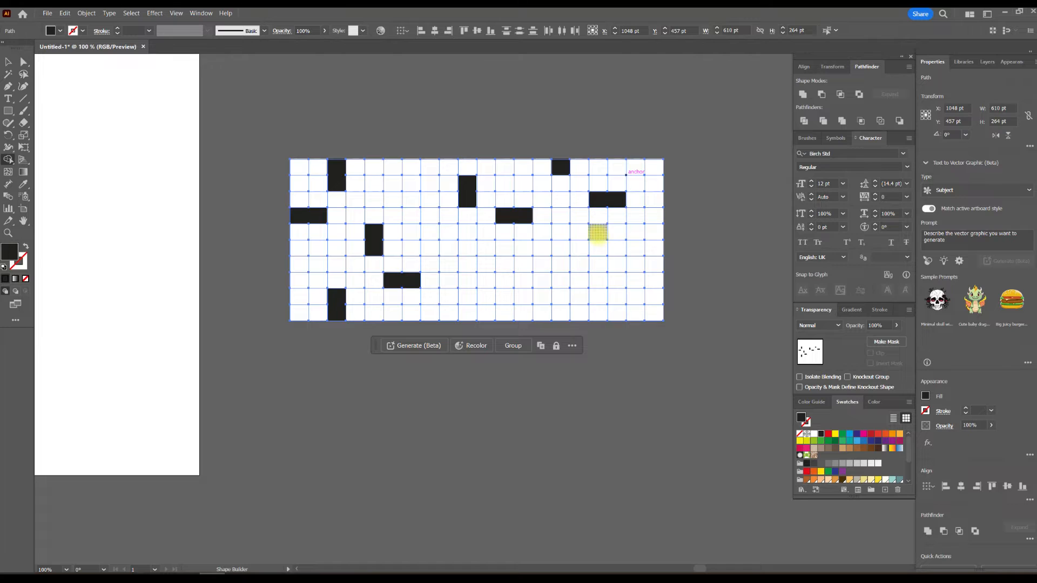
left_click_drag(598, 246, 599, 248)
left_click_drag(629, 297, 615, 297)
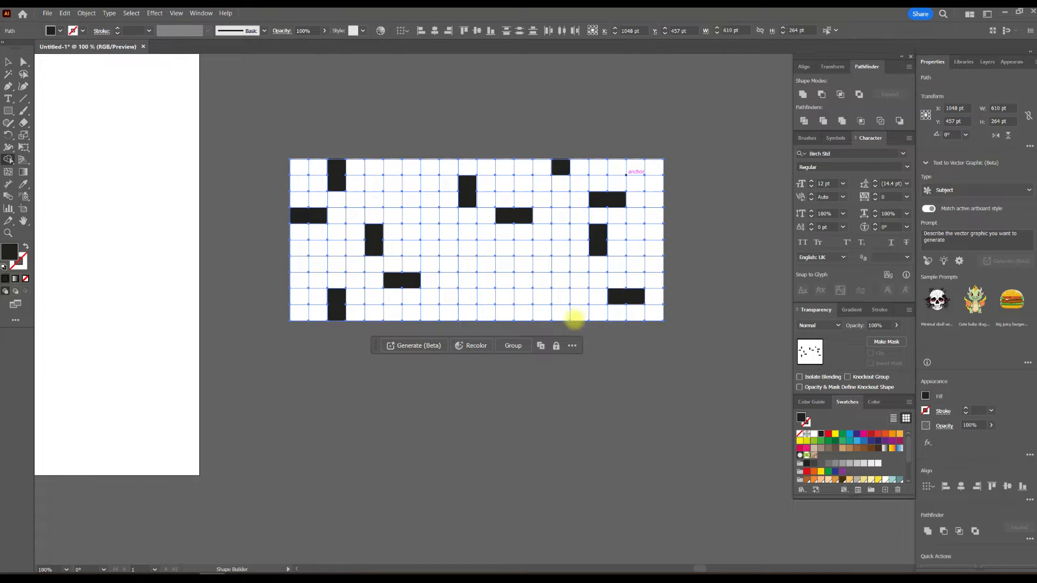
left_click_drag(542, 313, 540, 297)
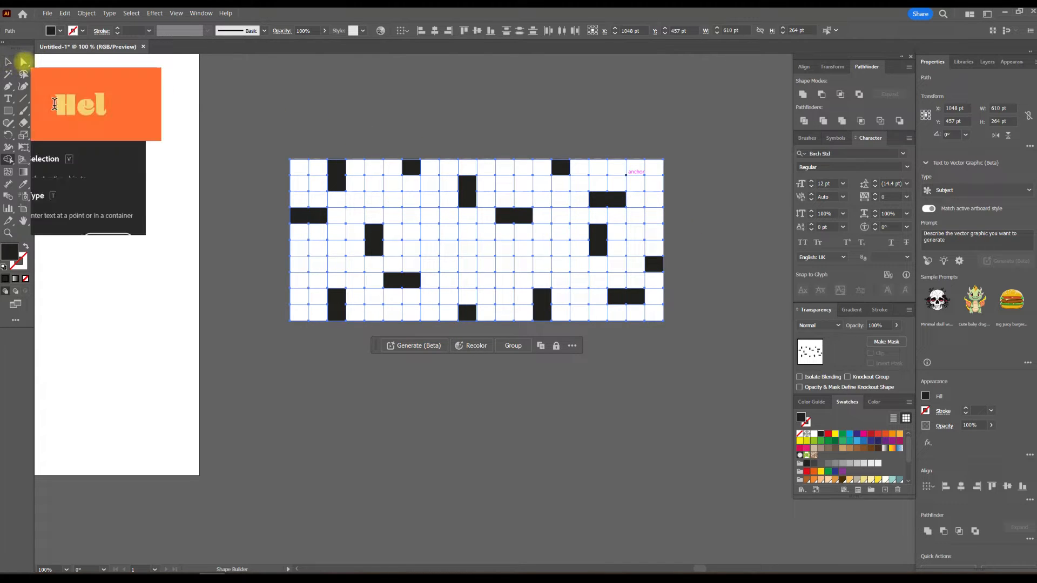
left_click_drag(486, 253, 486, 266)
left_click(543, 265)
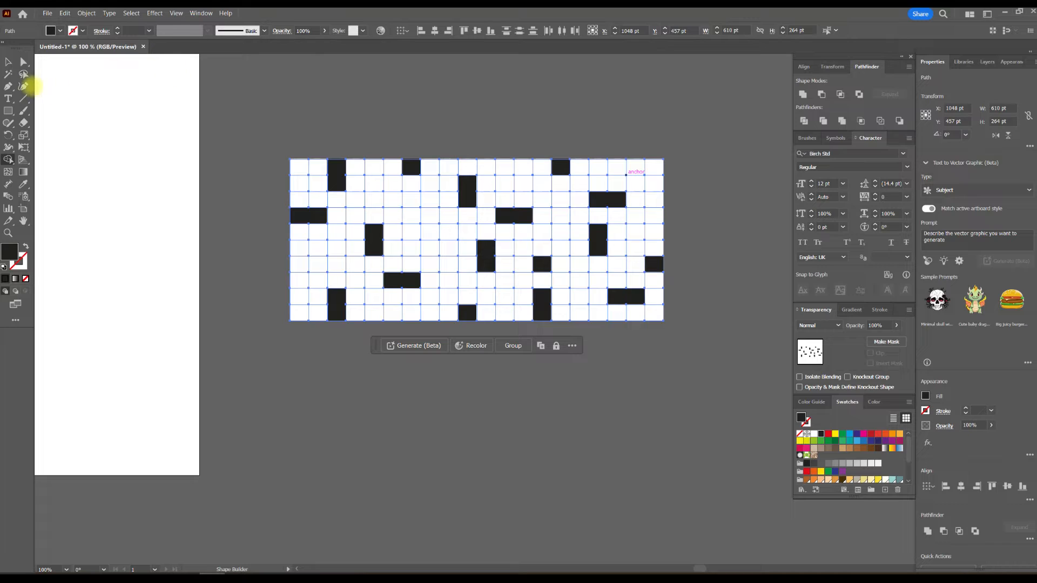
- Round the corners of all grid cells with a corner radius of 100
left_click(24, 63)
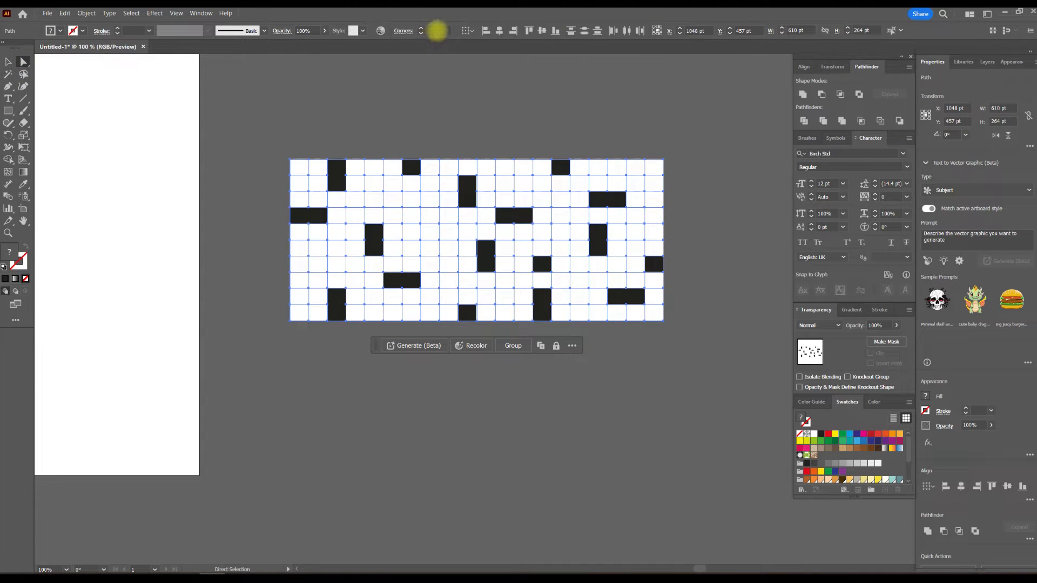
left_click(432, 31)
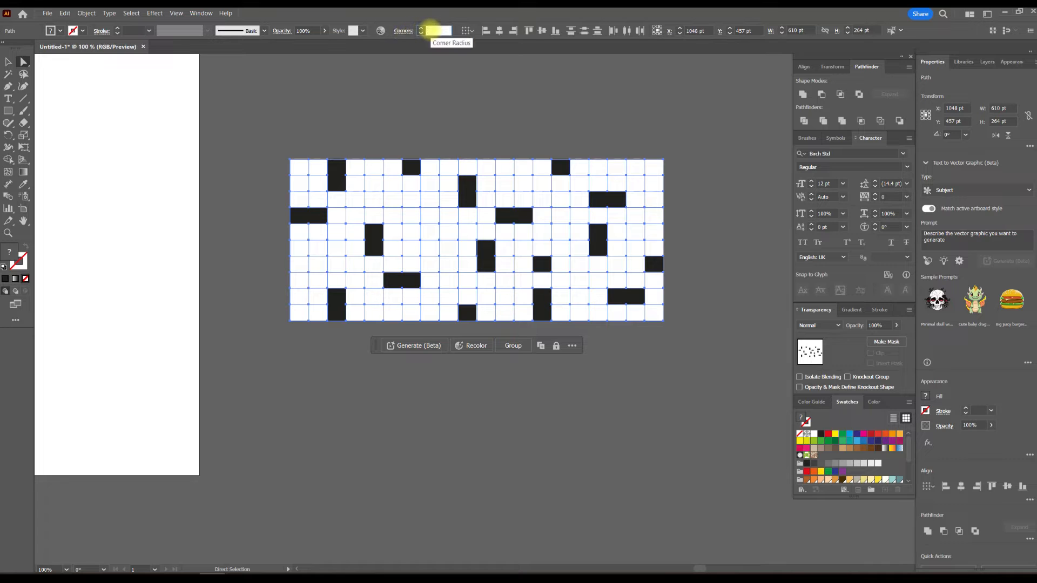
type("100")
key("Return")
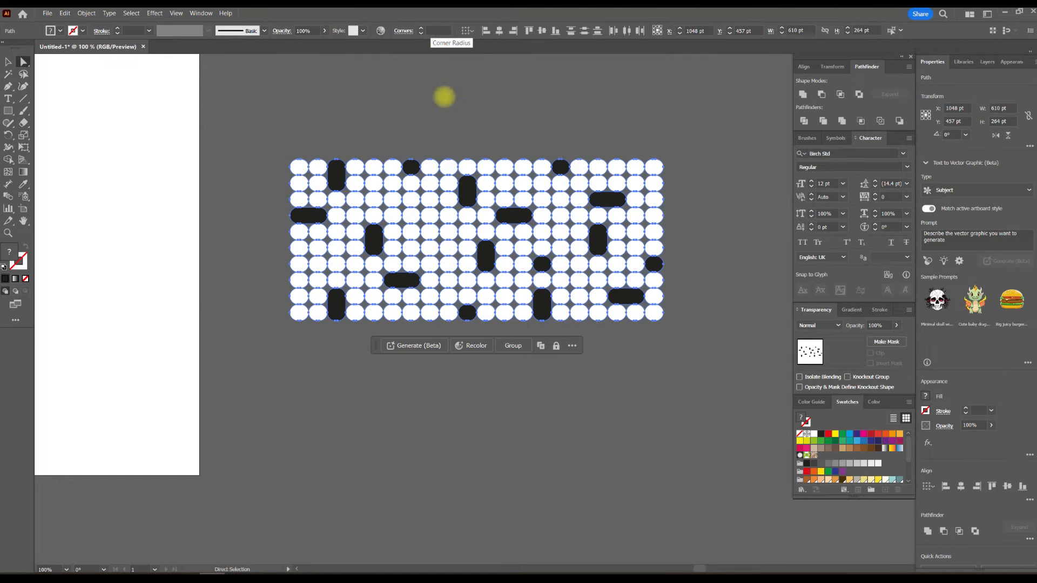
- Join diagonally neighbouring circles and pills into flowing black shapes in the pattern's upper-left area with Shape Builder
scroll(490, 250, "up", 1)
scroll(526, 230, "down", 2)
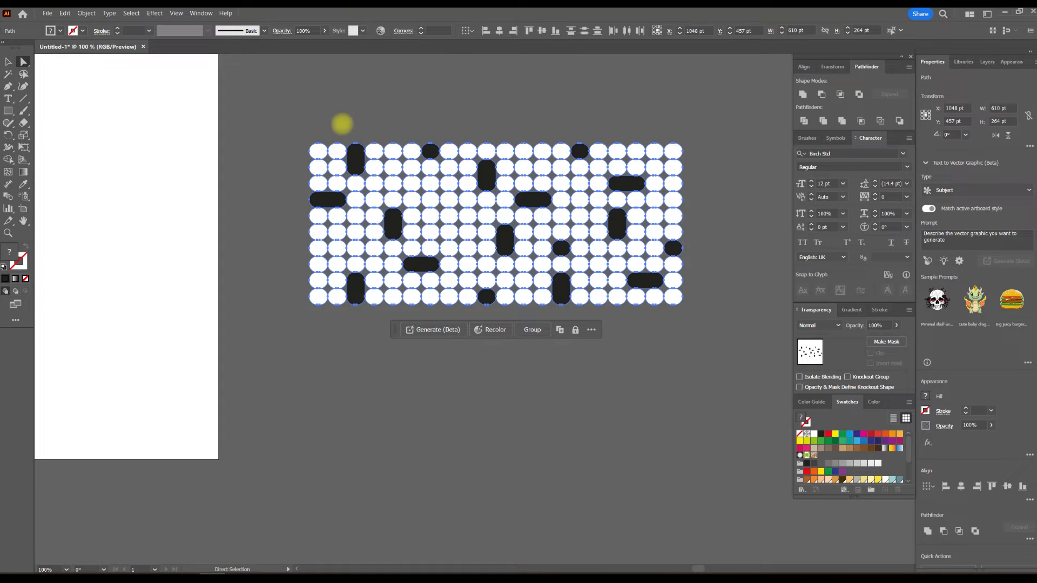
left_click(8, 159)
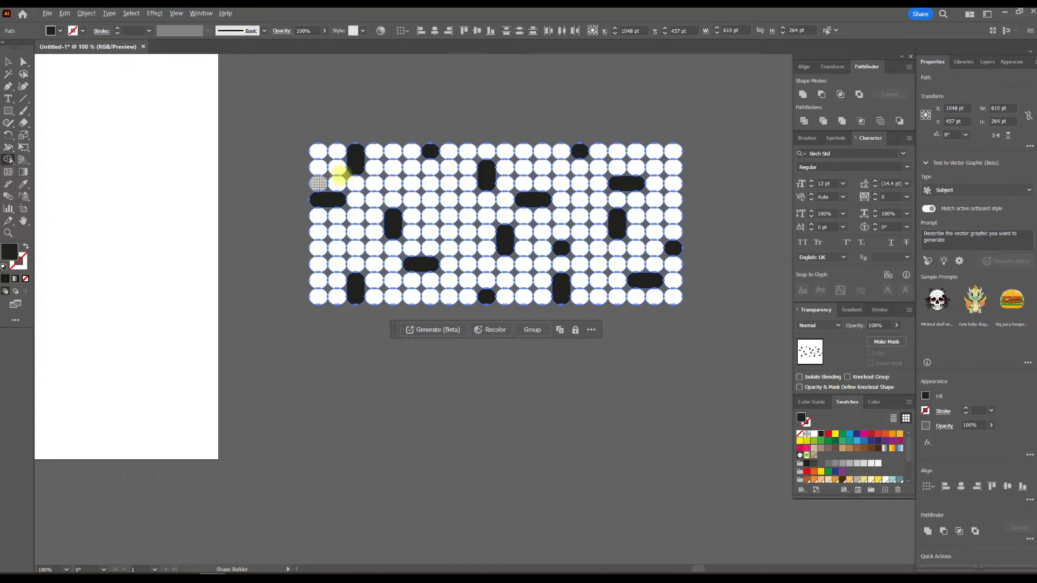
scroll(338, 175, "up", 4)
left_click_drag(313, 248, 378, 201)
left_click_drag(390, 158, 428, 204)
mouse_move(330, 95)
left_mouse_down()
mouse_move(272, 148)
mouse_move(308, 196)
left_mouse_up()
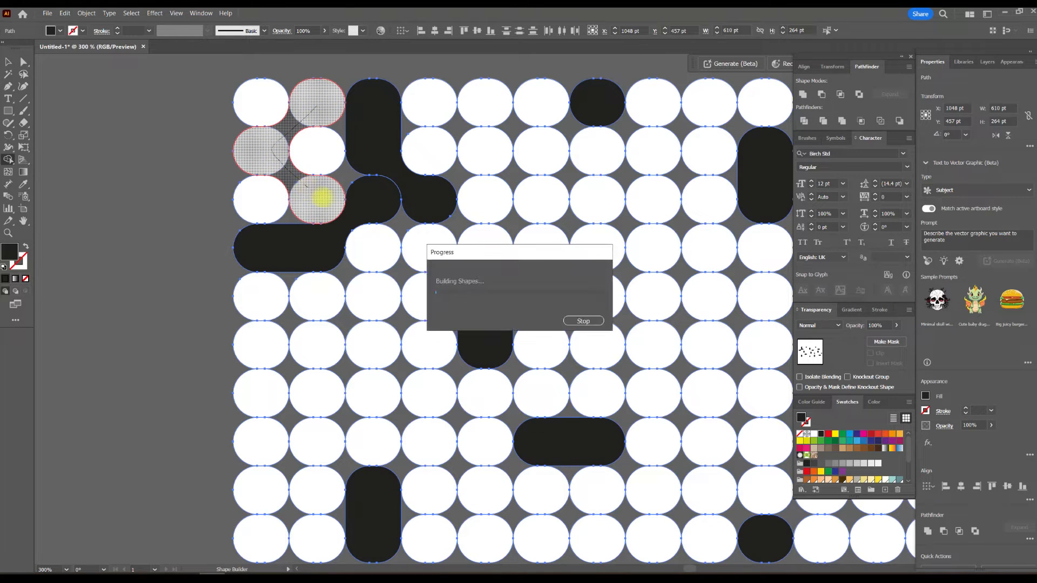
left_click_drag(484, 102, 431, 147)
mouse_move(590, 99)
left_mouse_down()
mouse_move(544, 151)
mouse_move(587, 189)
mouse_move(588, 203)
left_mouse_up()
scroll(540, 162, "right", 5)
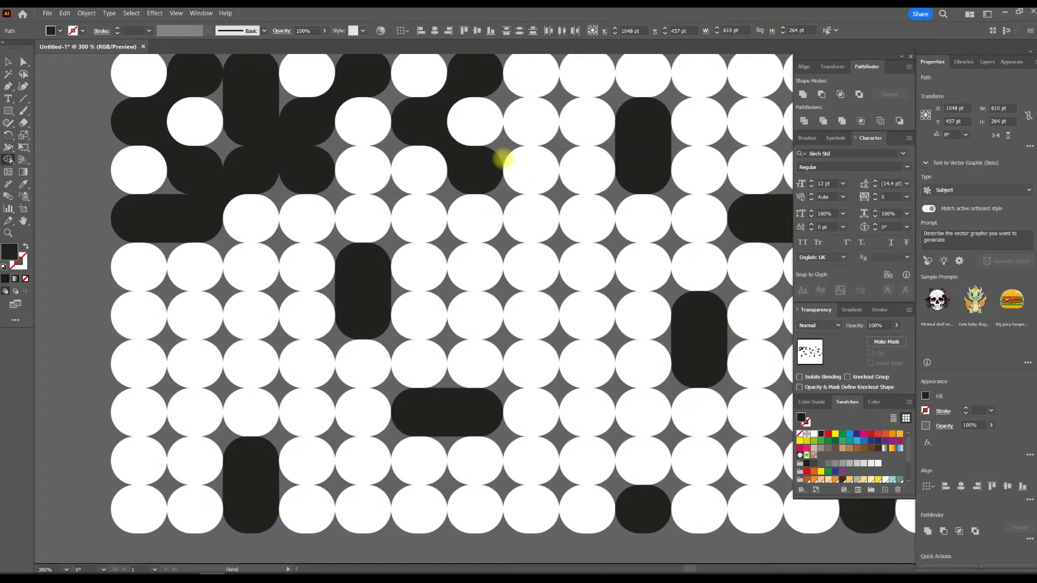
- Continue joining diagonal circles and pills into black shapes through the middle and the rest of the pattern
scroll(458, 153, "up", 1)
mouse_move(444, 127)
left_mouse_down()
mouse_move(407, 162)
mouse_move(444, 212)
left_mouse_up()
key("ctrl+z")
left_click_drag(397, 118, 354, 169)
mouse_move(401, 215)
left_mouse_down()
mouse_move(343, 255)
mouse_move(348, 261)
left_mouse_up()
mouse_move(521, 114)
left_mouse_down()
mouse_move(546, 185)
mouse_move(548, 151)
mouse_move(487, 133)
left_mouse_up()
scroll(537, 186, "down", 1)
scroll(459, 217, "up", 1)
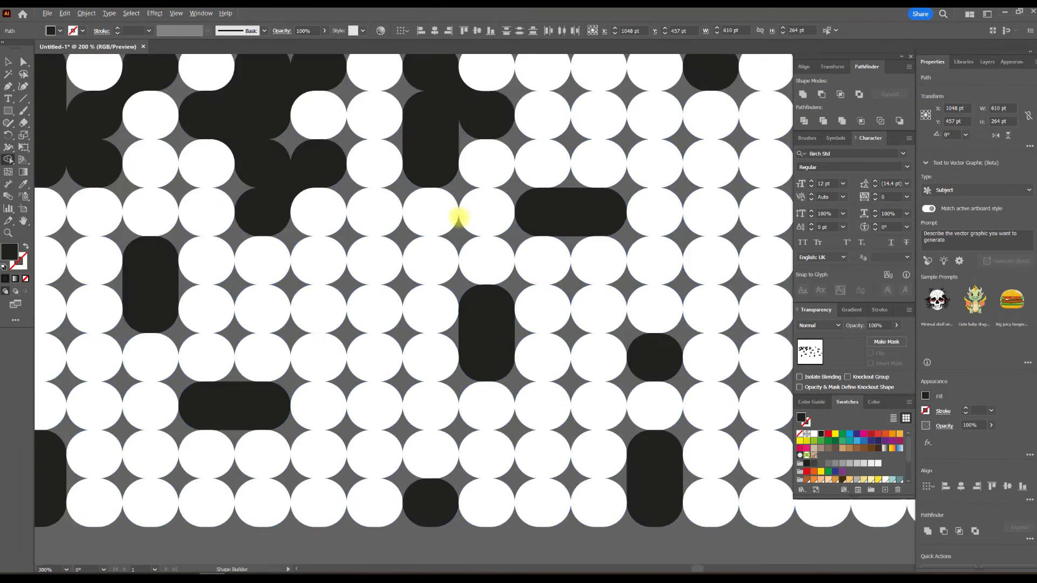
scroll(459, 218, "up", 1)
left_click_drag(479, 213, 445, 258)
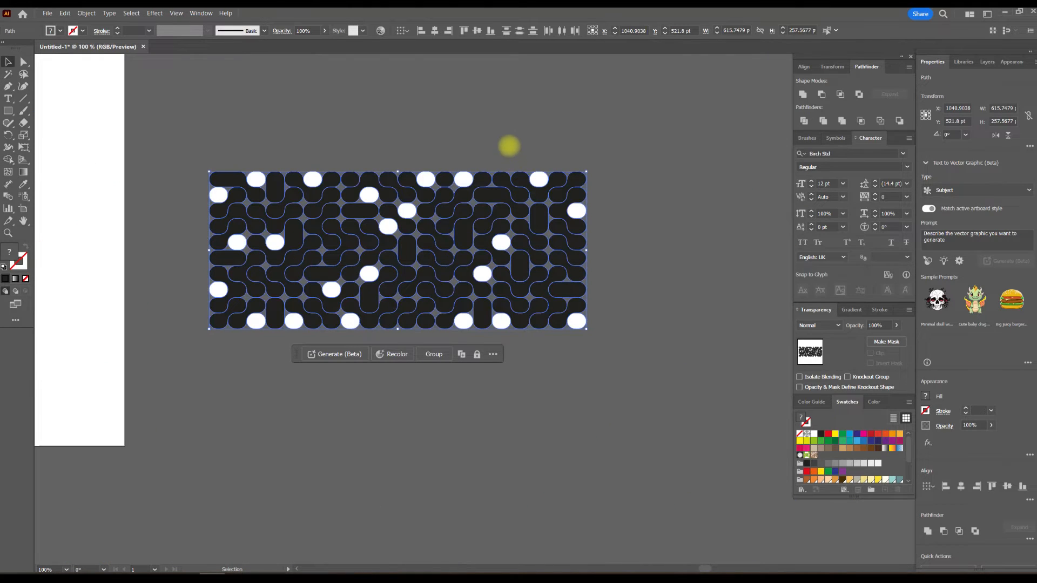
left_click(509, 146)
scroll(275, 184, "up", 1)
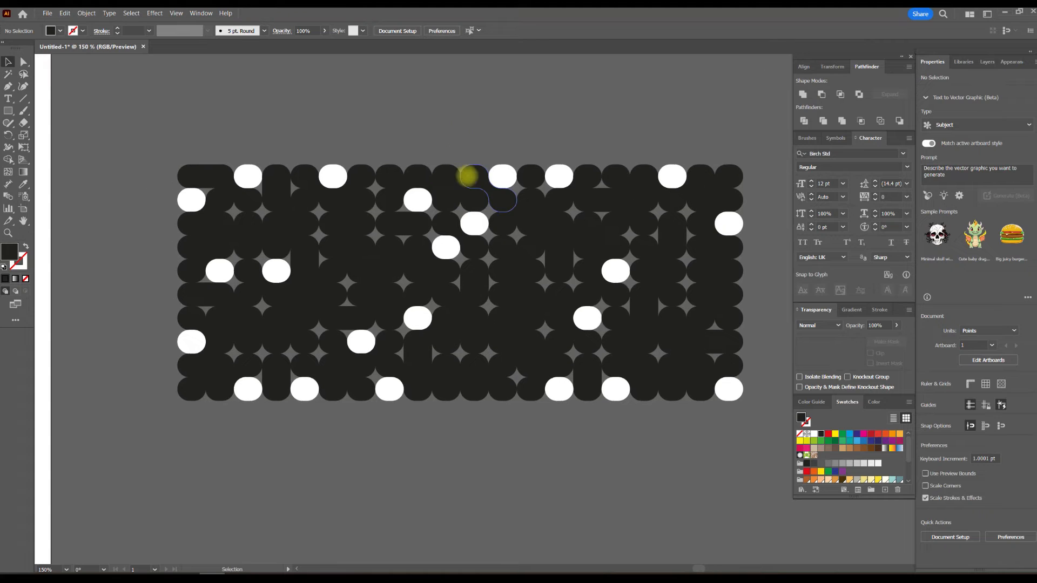
left_click_drag(155, 149, 758, 413)
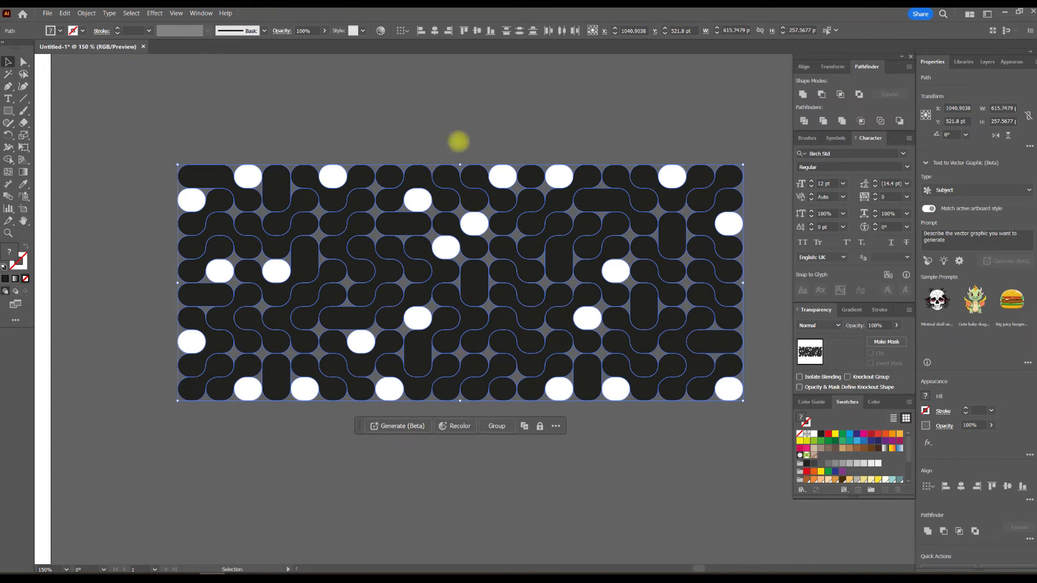
left_click(469, 135)
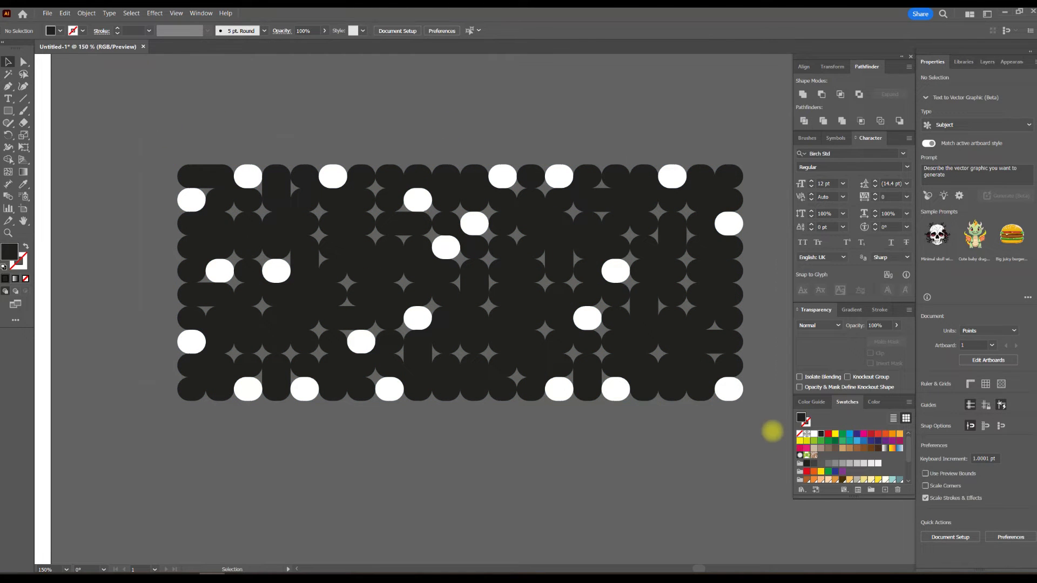
- Offset the paths of all the pattern's shapes by -2 pt with mitre joins
left_click_drag(778, 436, 214, 112)
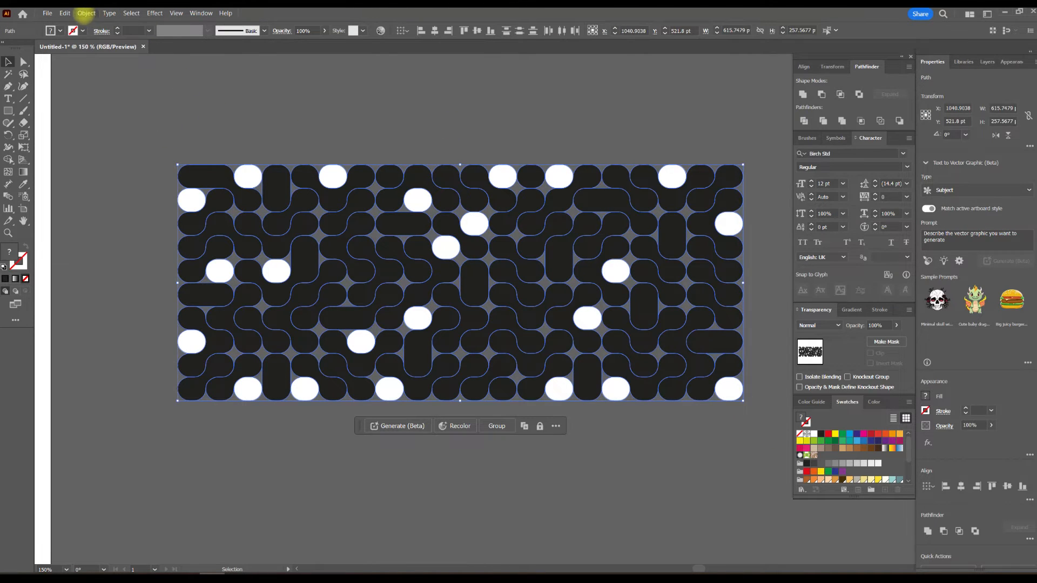
left_click(86, 13)
mouse_move(130, 234)
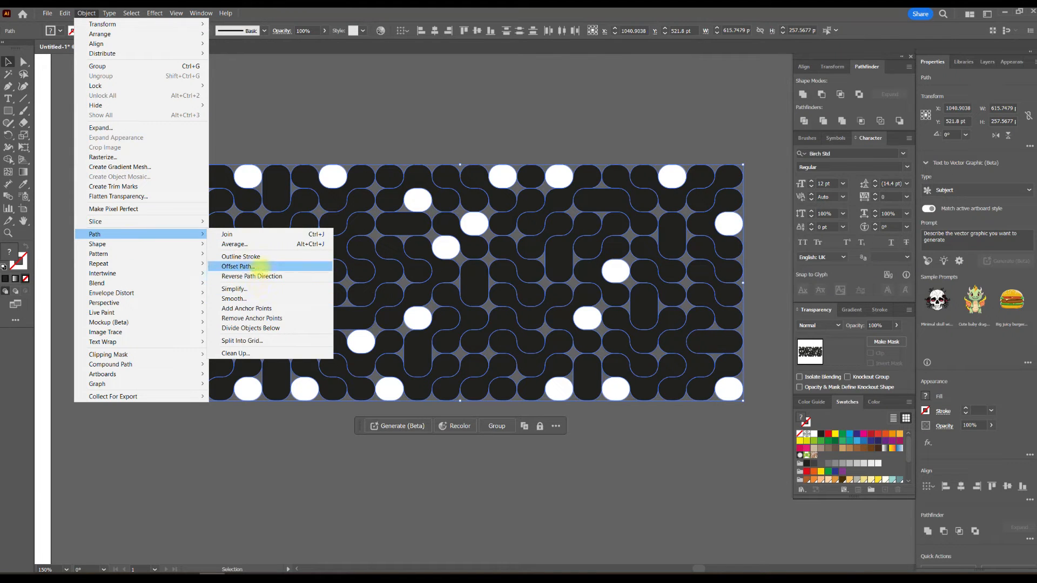
left_click(238, 266)
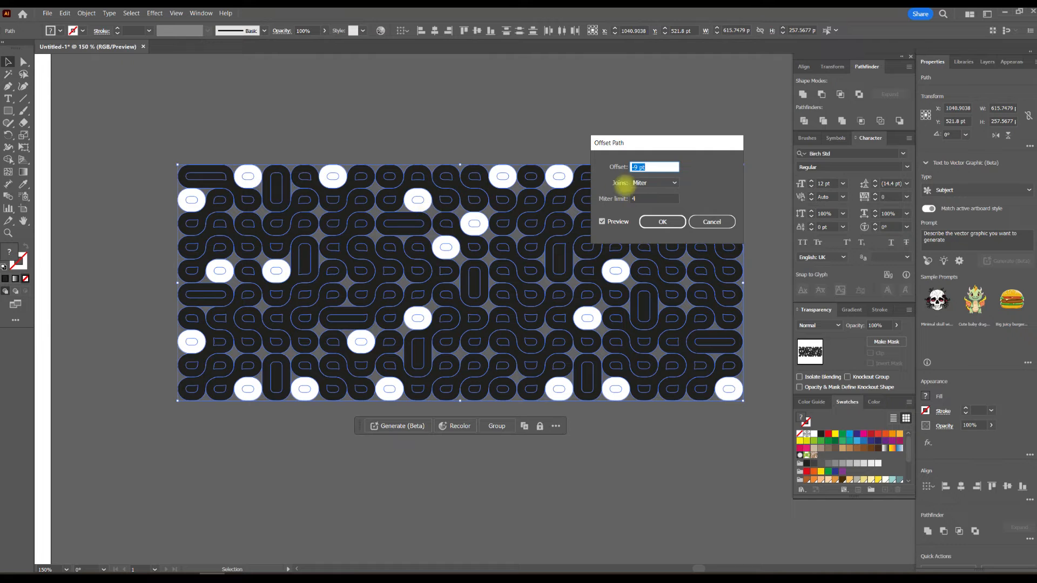
key("Down")
key("Down")
key("Down")
key("Down")
key("Up")
key("Up")
key("Up")
key("Up")
key("Up")
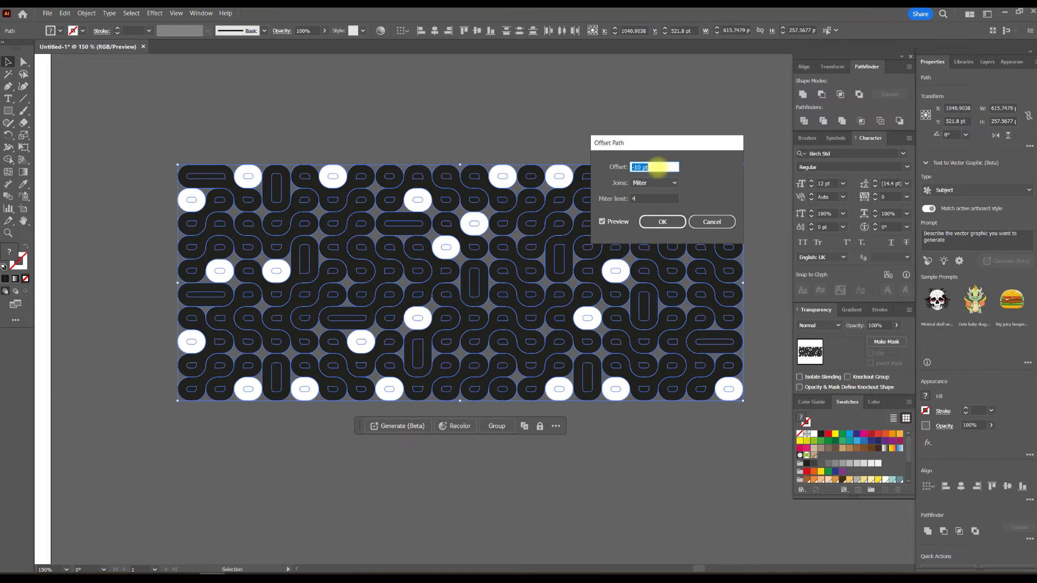
key("Up")
key("Up")
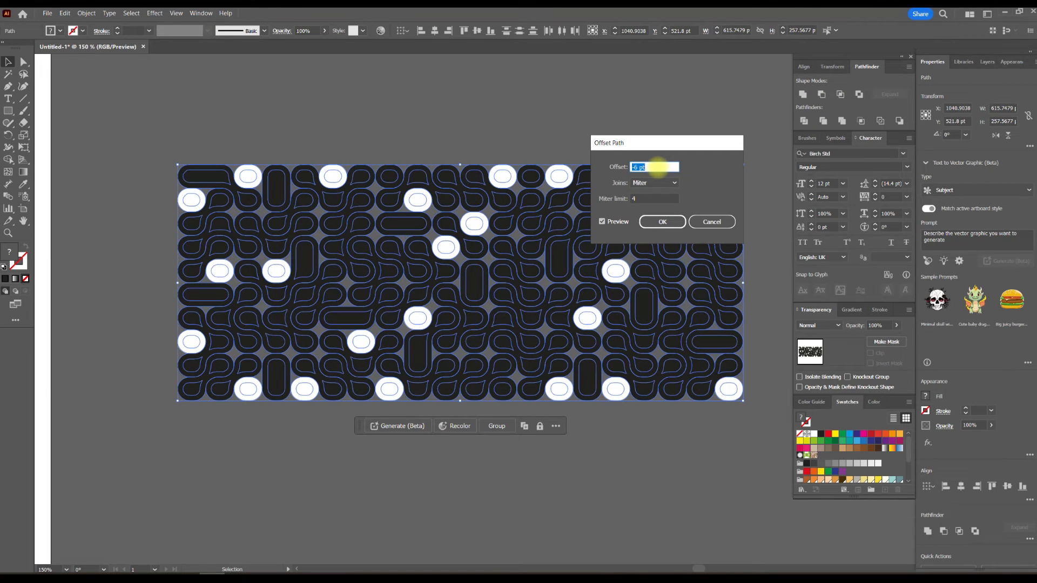
key("Up")
key("Up")
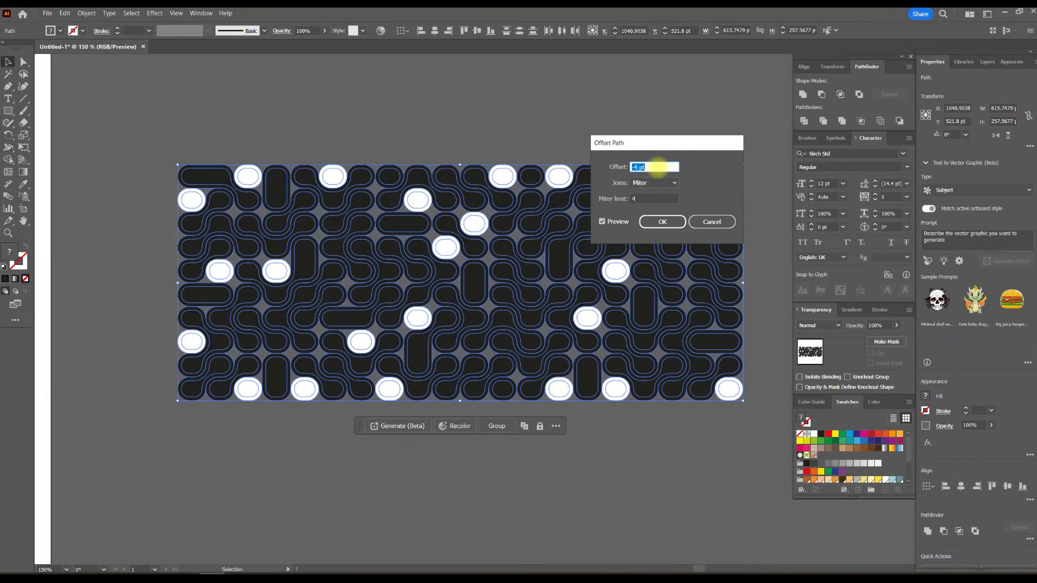
key("Up")
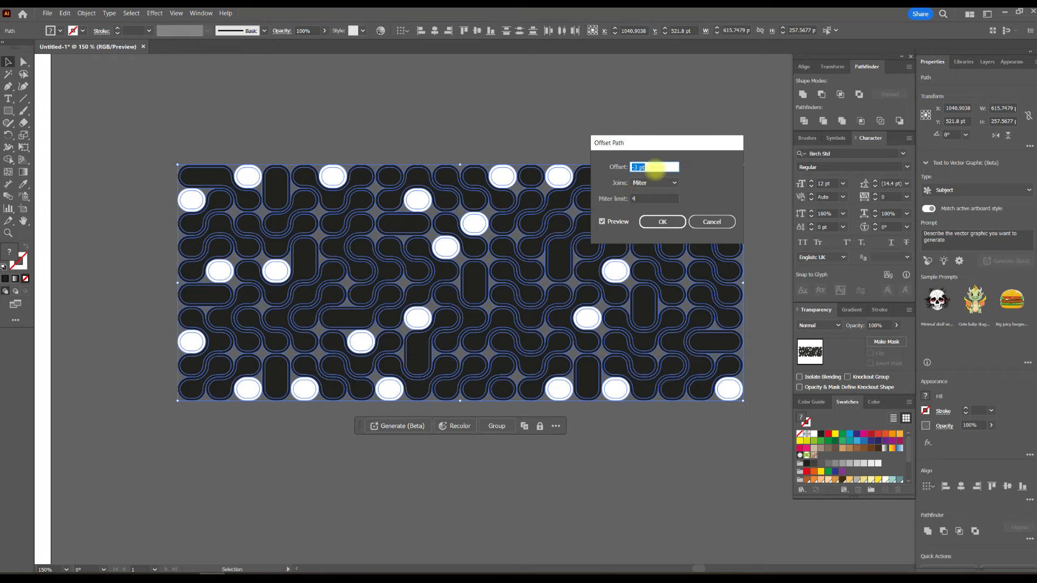
key("Up")
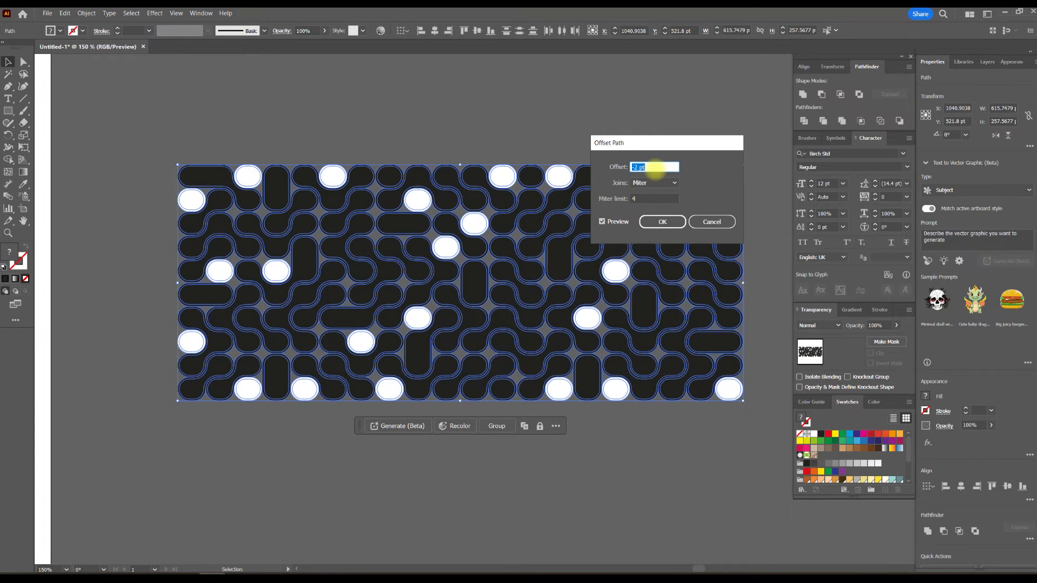
left_click(661, 221)
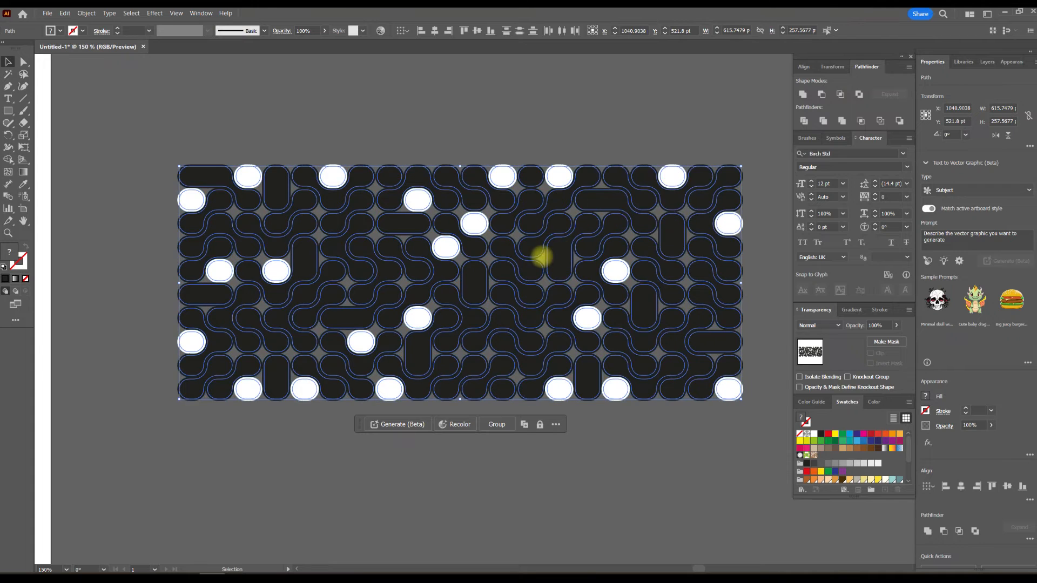
- Move the inset copies of the shapes onto the empty canvas to the right of the original pattern and deselect them
scroll(541, 257, "down", 1)
left_click_drag(690, 224, 363, 214)
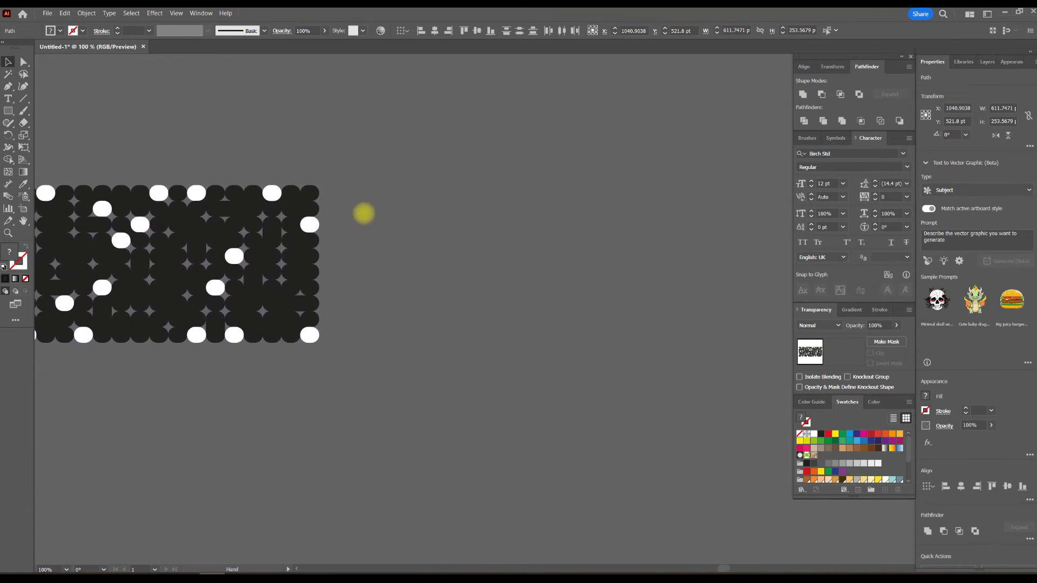
left_click_drag(159, 192, 595, 193)
left_click(618, 154)
scroll(578, 245, "down", 1)
scroll(578, 245, "up", 2)
left_click_drag(638, 146, 482, 147)
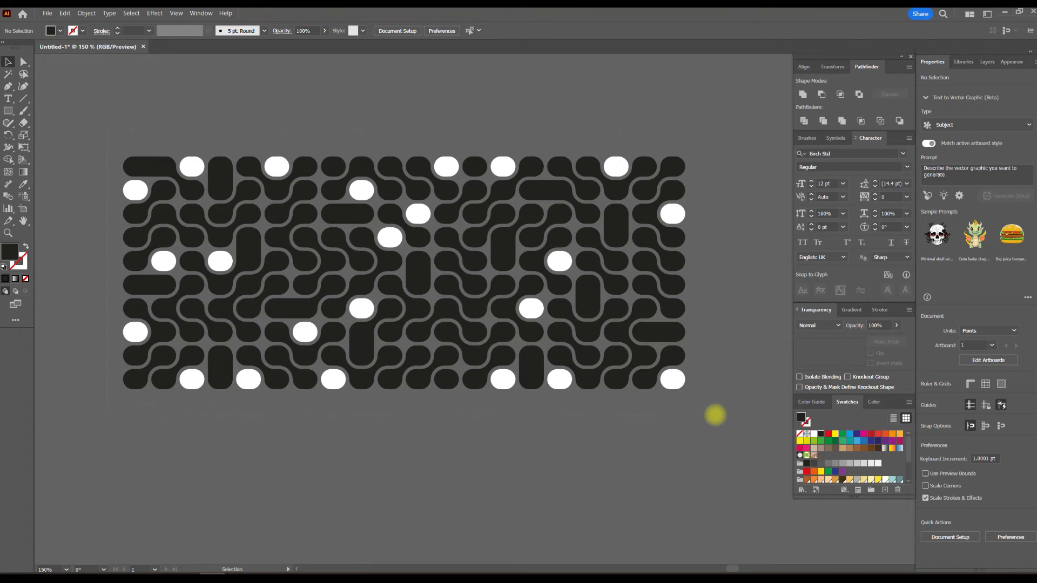
- Fill the separated shapes randomly from the yellow, olive and teal swatch group with the Randomus script's Fill Swatches, and group them
key("ctrl+a")
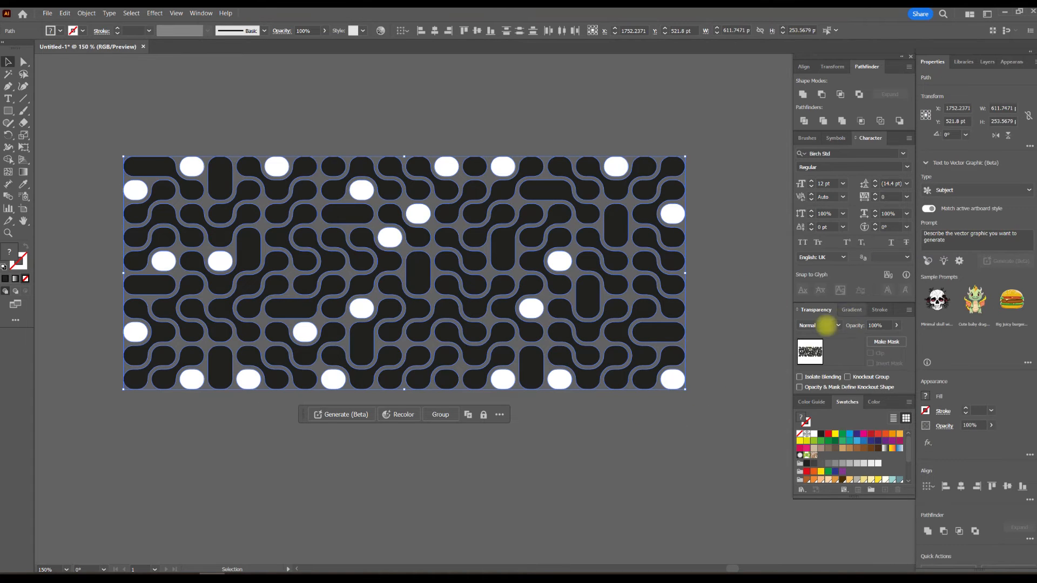
scroll(842, 462, "down", 3)
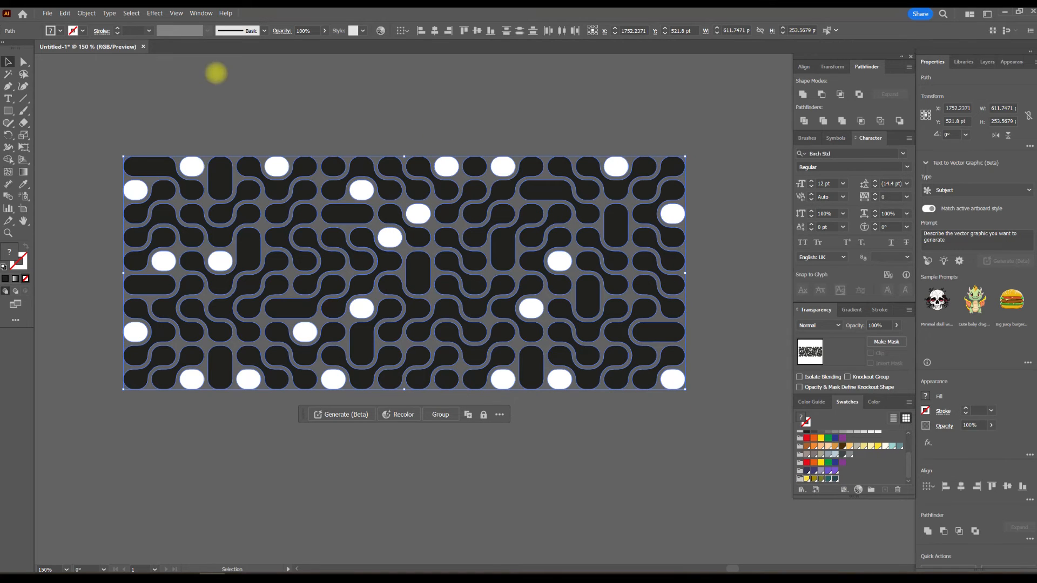
left_click(48, 13)
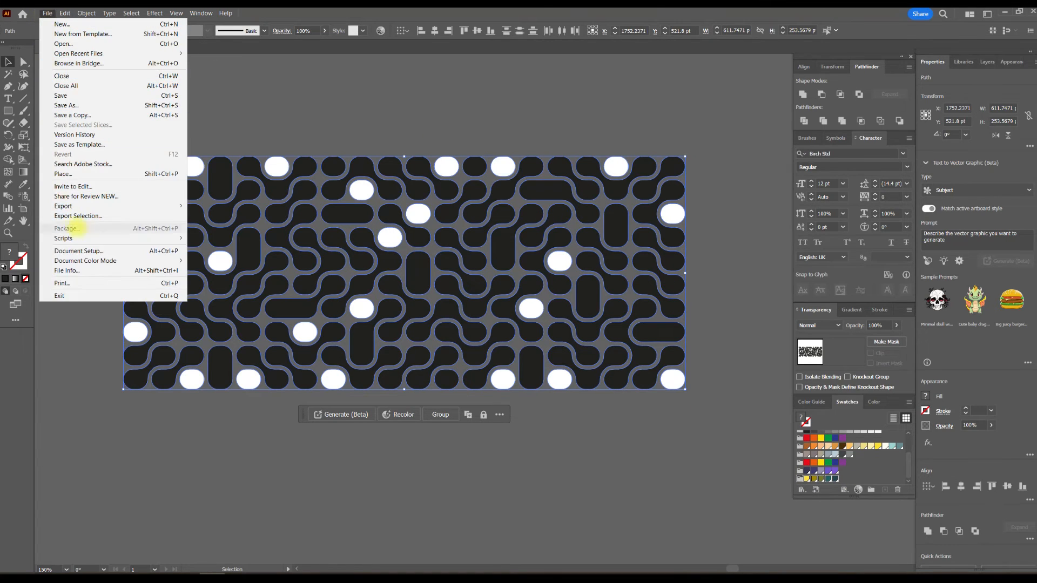
mouse_move(79, 235)
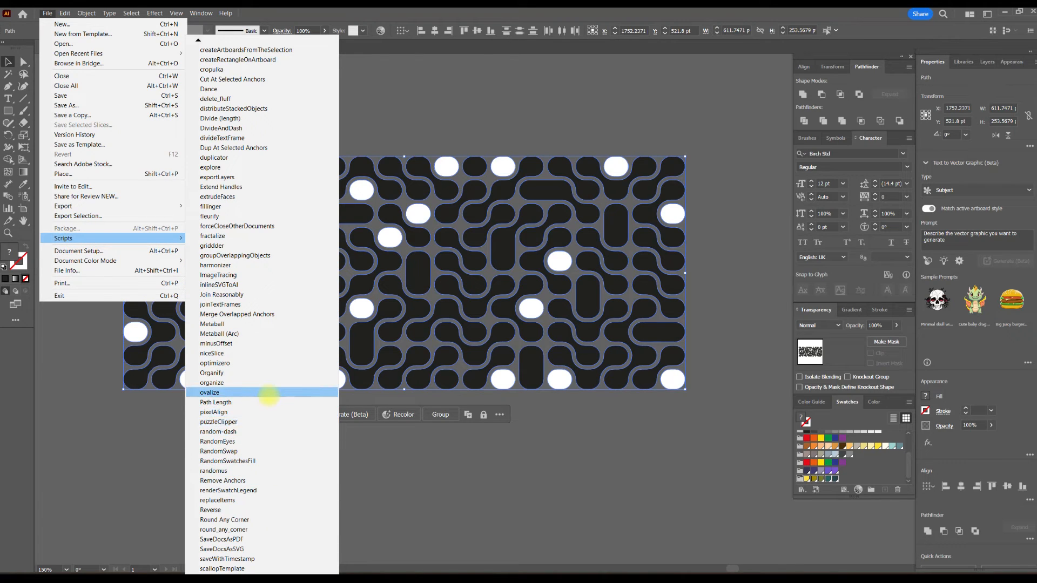
left_click(261, 471)
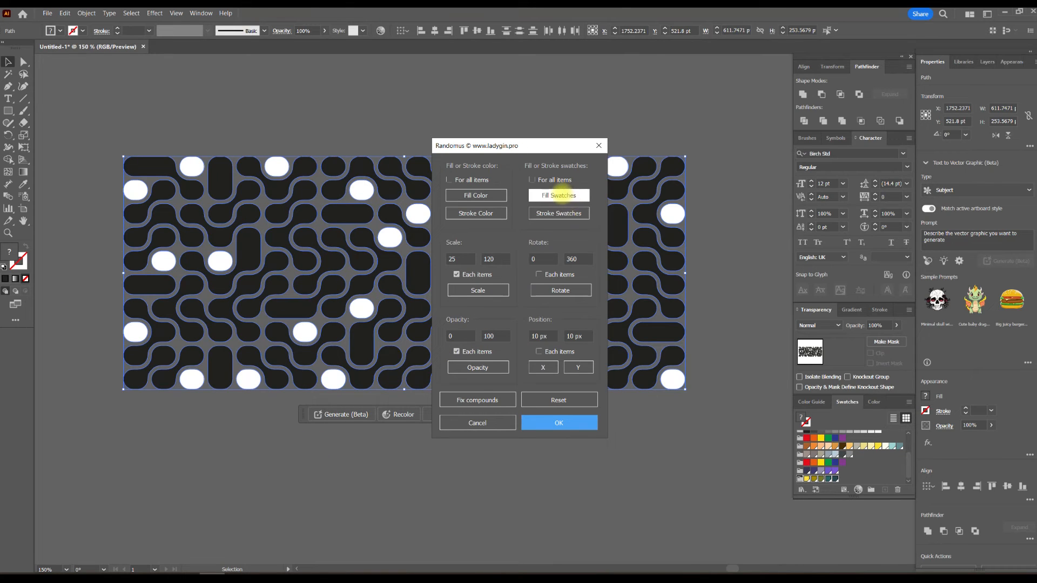
left_click(559, 196)
left_click(558, 423)
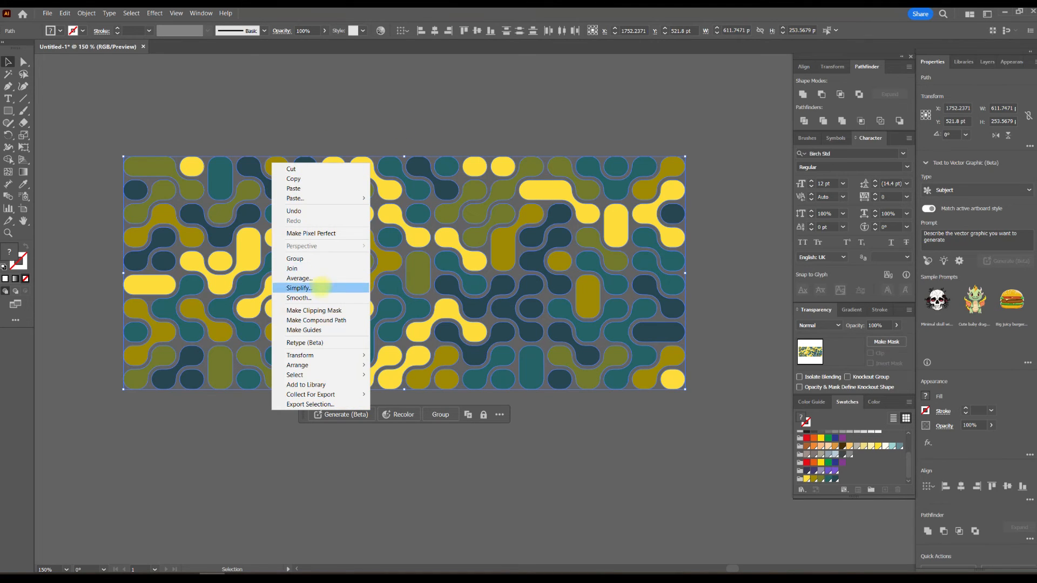
left_click(319, 258)
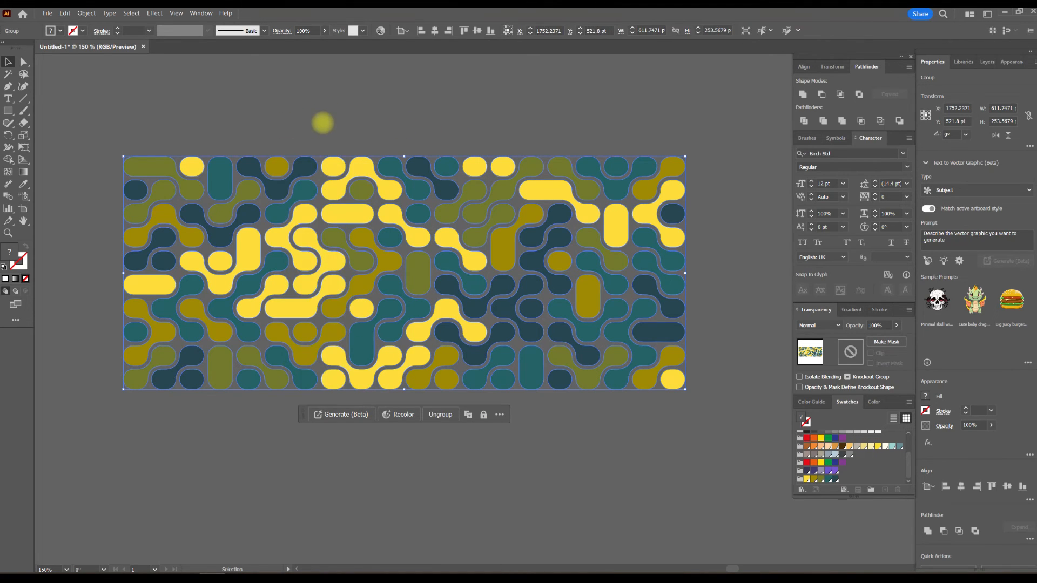
left_click(322, 120)
- Draw a background rectangle about 643 × 322 pt over the coloured pattern and send it to the back
left_click(8, 110)
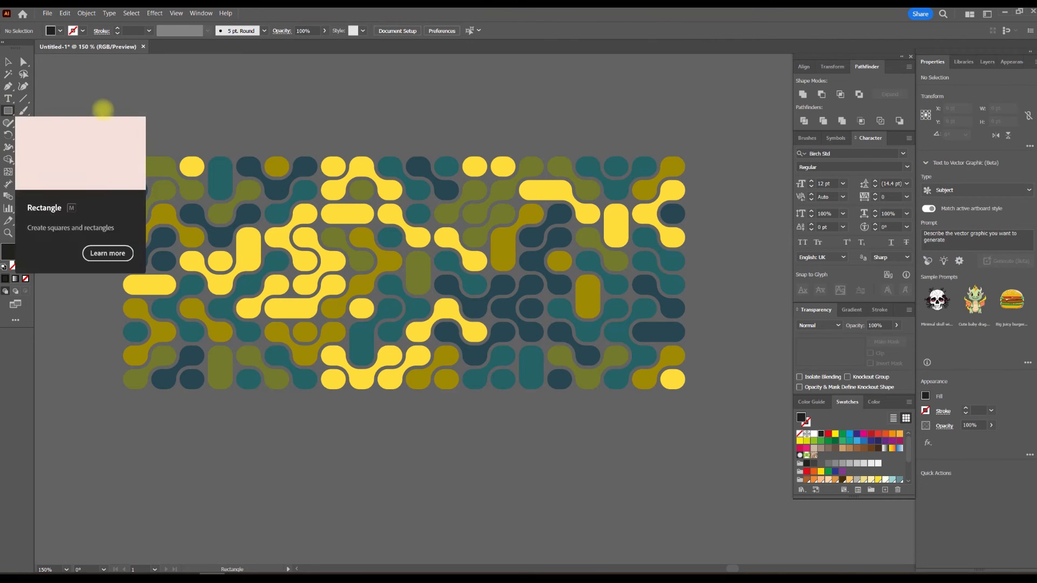
mouse_move(110, 102)
left_mouse_down()
mouse_move(365, 291)
mouse_move(701, 397)
left_mouse_up()
left_click(7, 62)
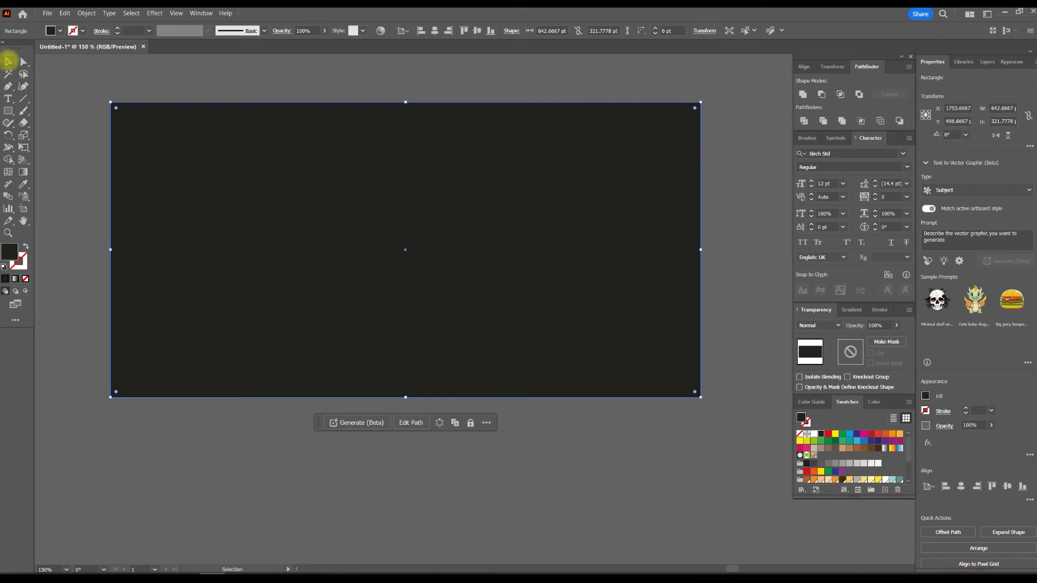
key("ctrl+shift+bracketleft")
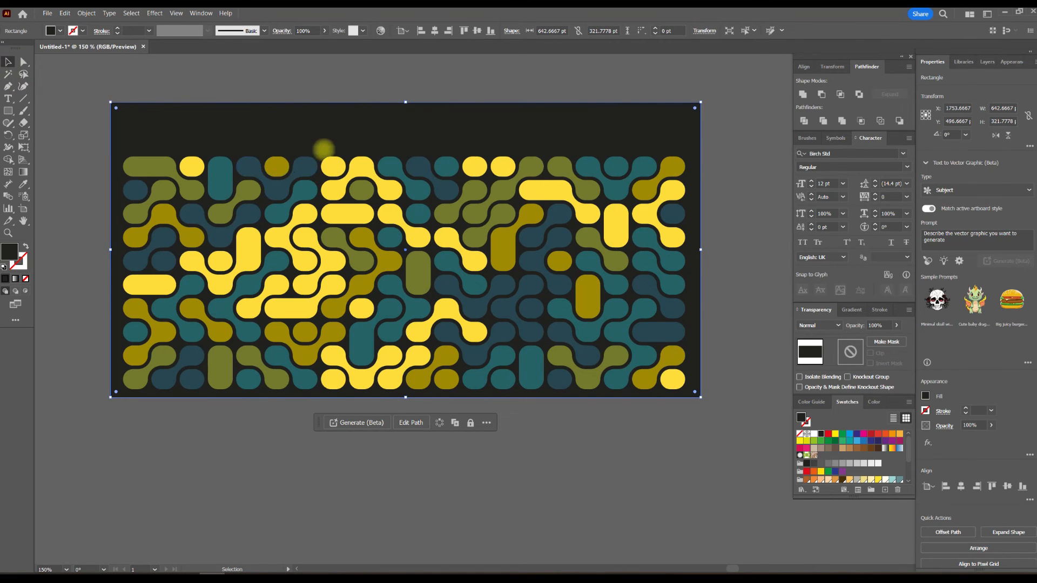
- Sample the pattern's dark blue-teal as the background rectangle's fill, then darken it to RGB 35, 40, 50 and deselect it
key("i")
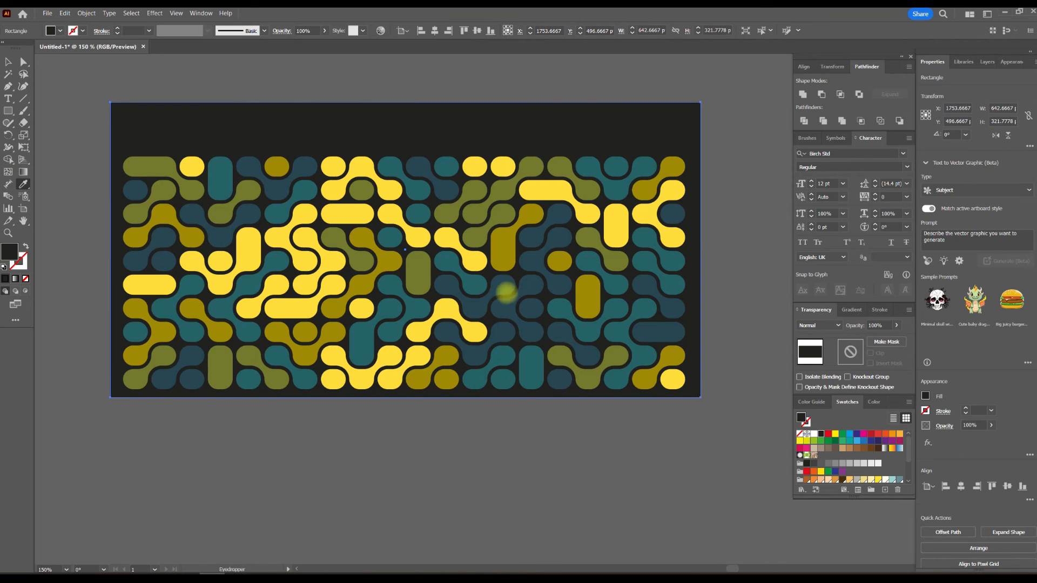
left_click(509, 308)
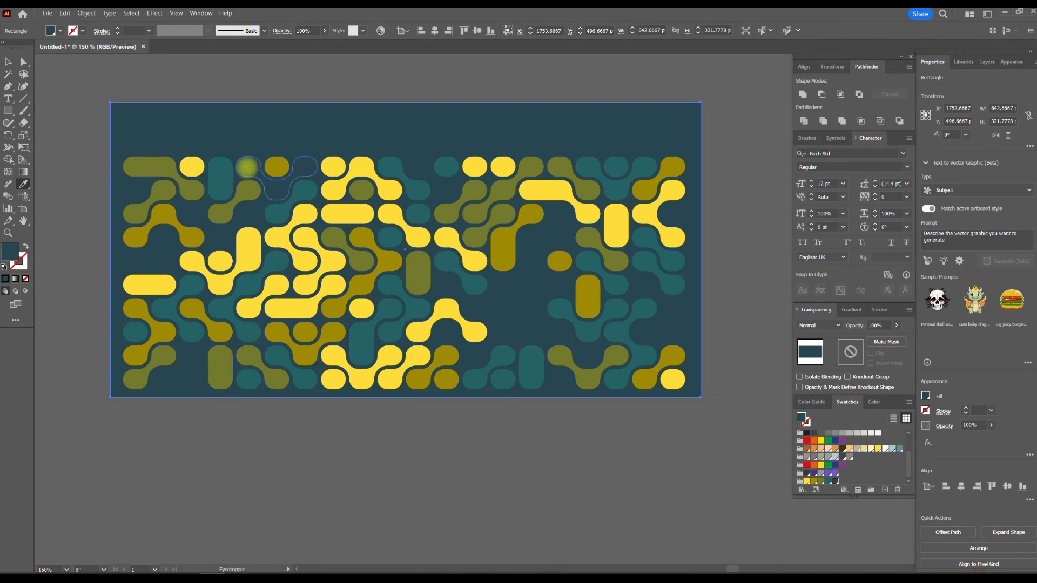
left_click(8, 62)
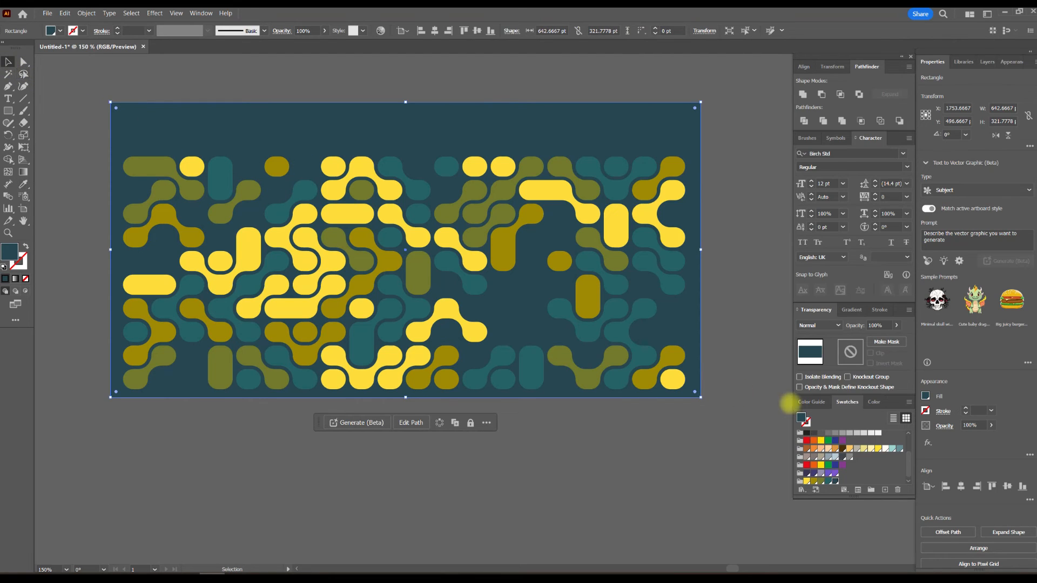
left_click(874, 402)
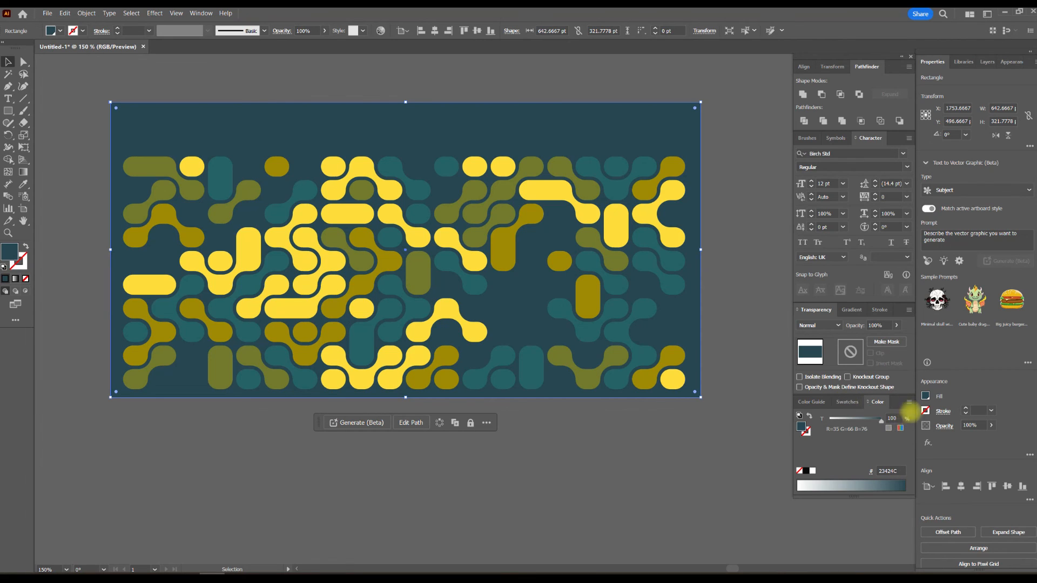
left_click(909, 402)
left_click(946, 427)
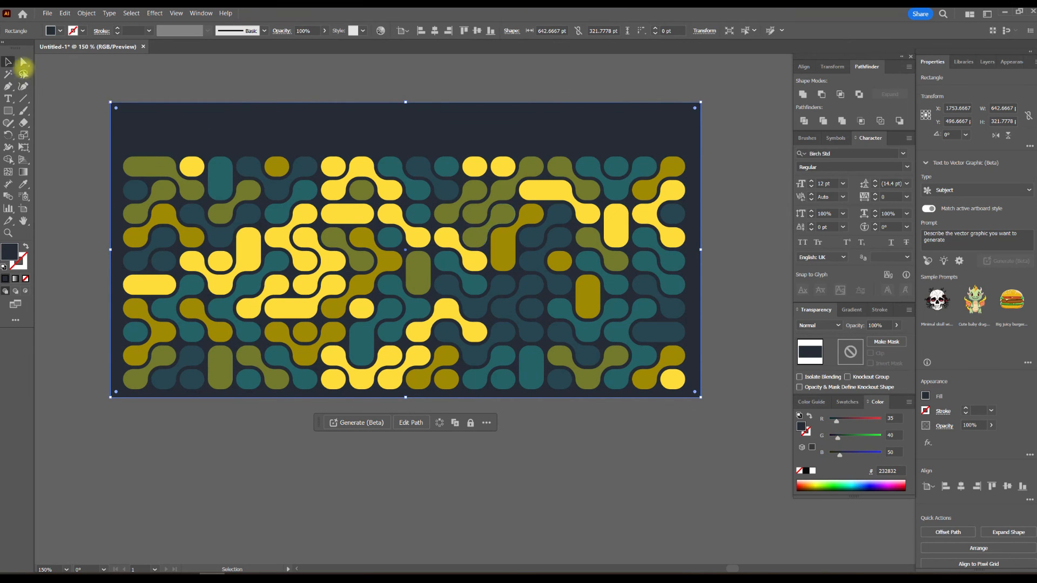
left_click(146, 76)
left_click_drag(358, 92, 364, 142)
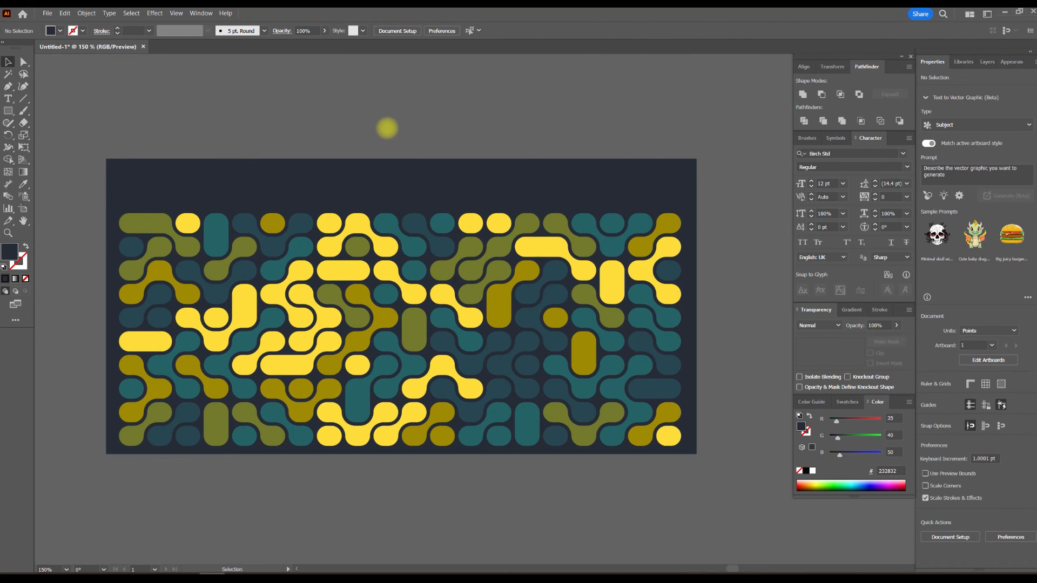